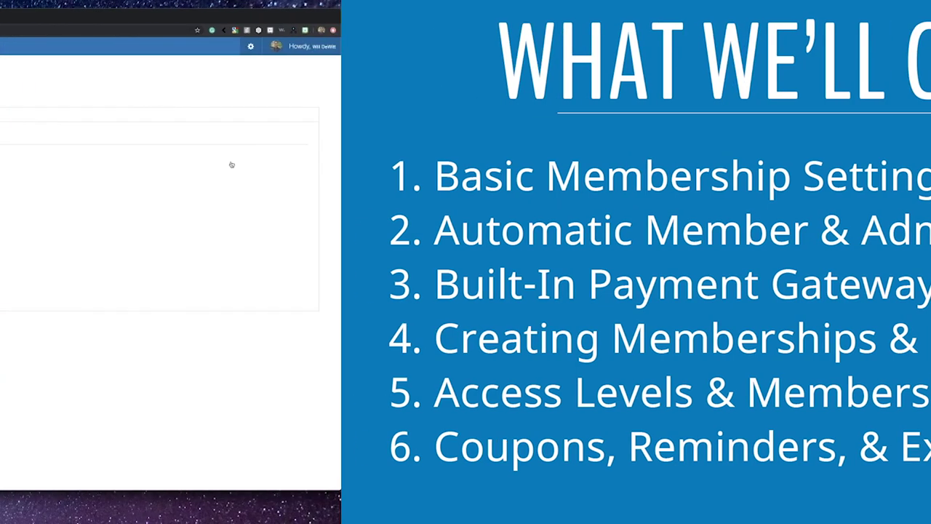
Step: Expand and collapse the Default Unauthorized Message to review its text
scroll(251, 395, "down", 1)
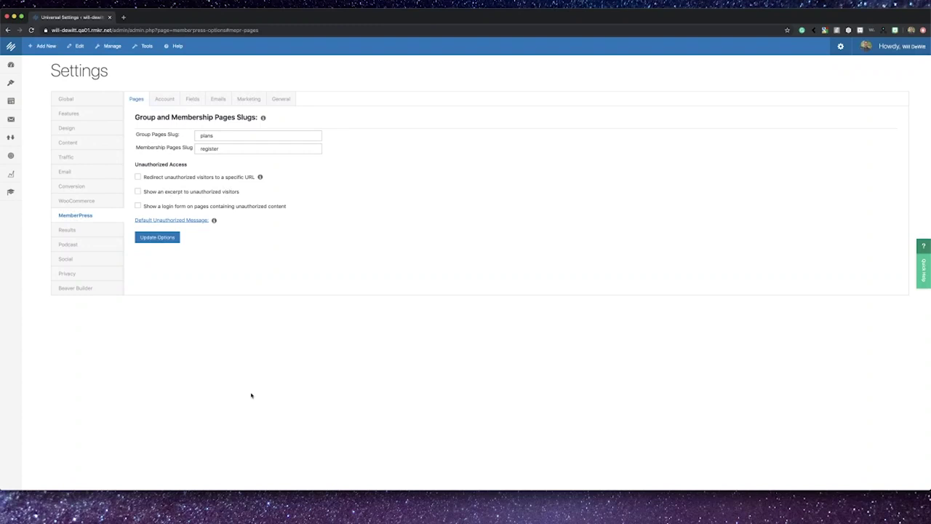
left_click(167, 220)
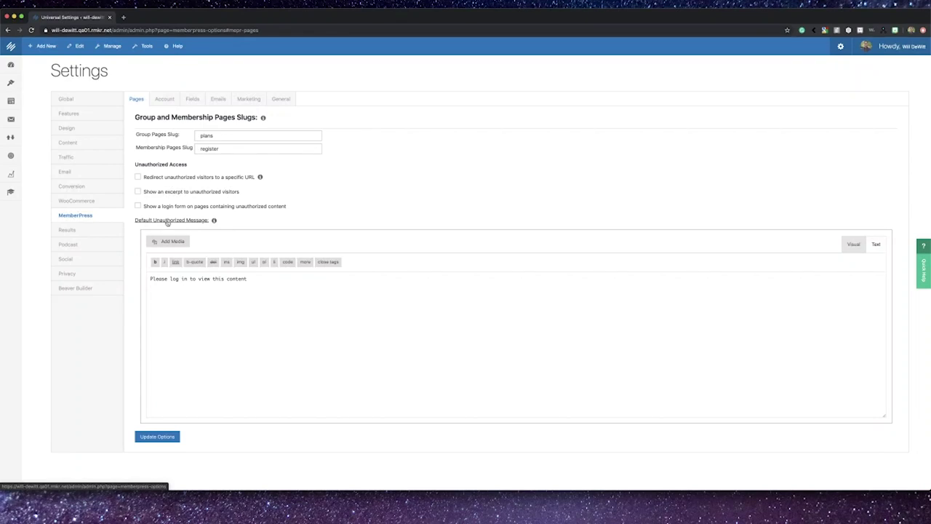
left_click(167, 221)
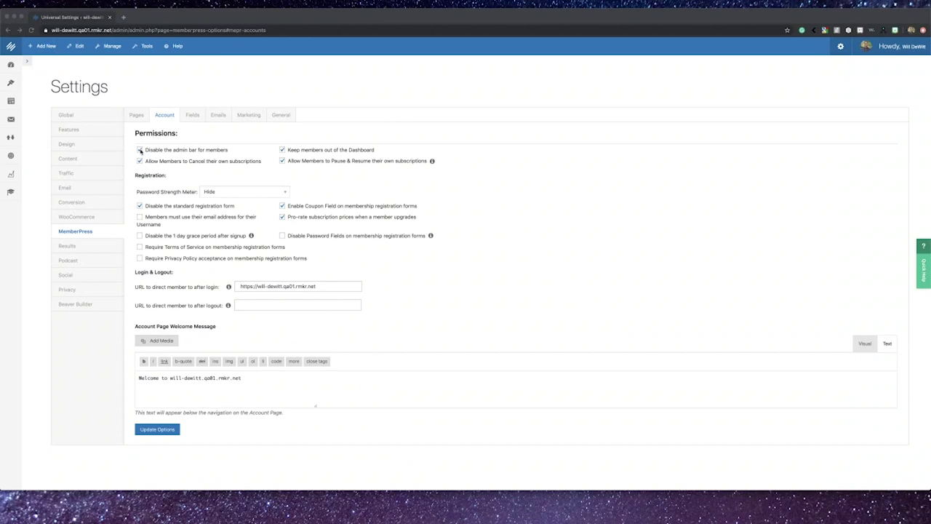
Step: Disable the admin bar for members and try the Dashboard and self-cancellation permission toggles
left_click(140, 150)
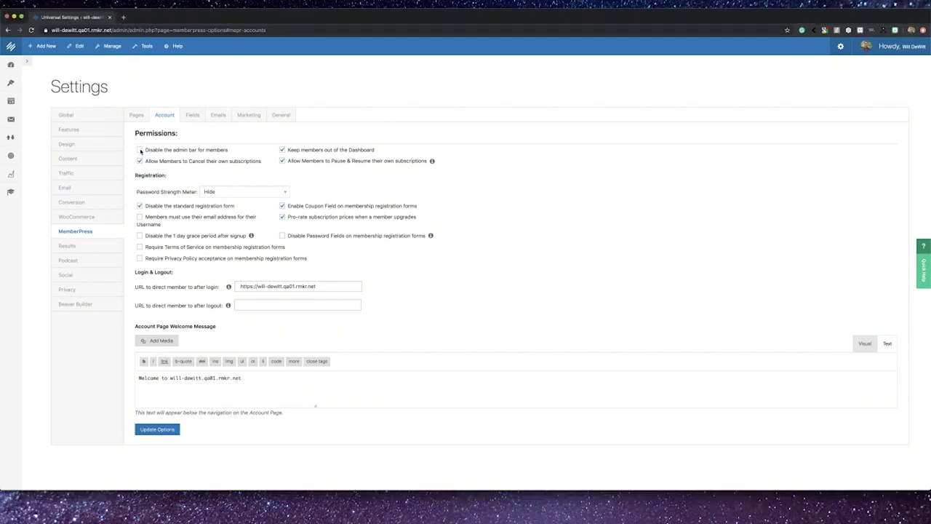
left_click(141, 151)
left_click(284, 150)
left_click(138, 165)
left_click(140, 163)
scroll(271, 174, "down", 1)
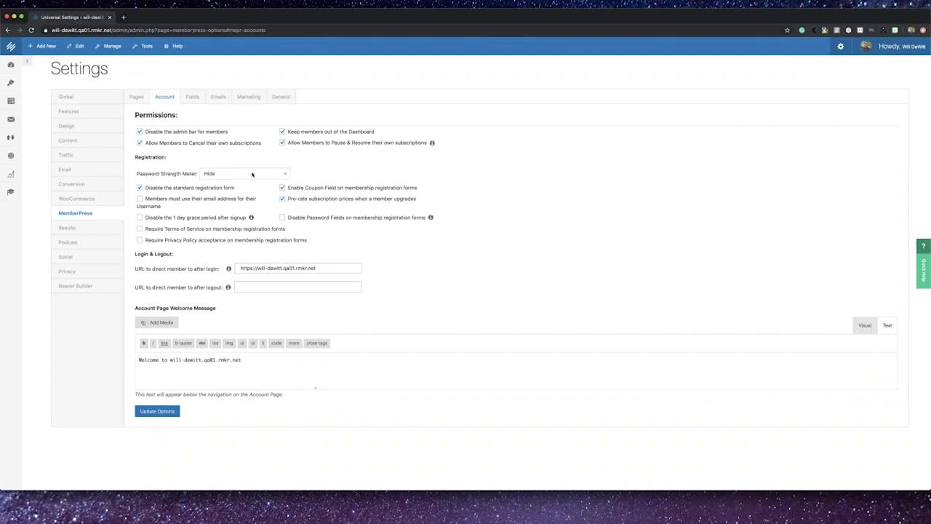
Step: Set Password Strength Meter to Show & Require Medium and require Terms of Service and Privacy Policy acceptance
left_click(252, 174)
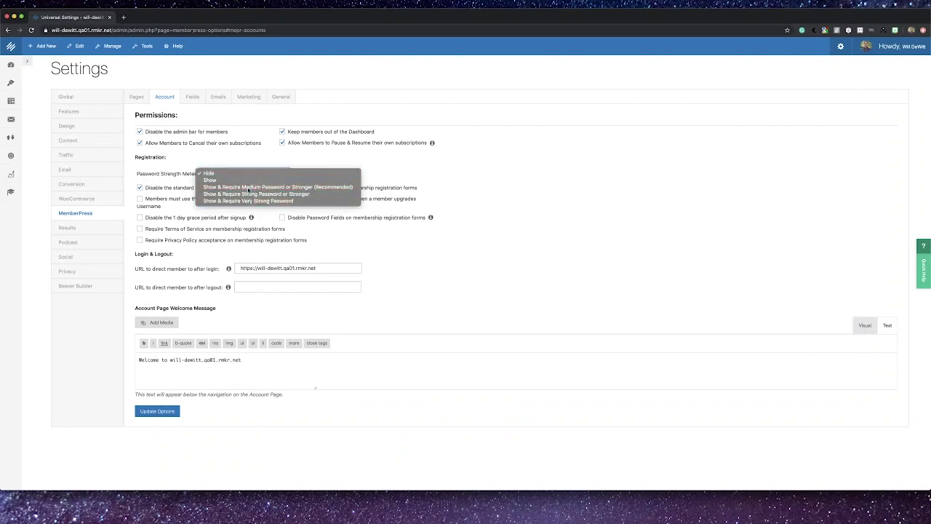
left_click(248, 188)
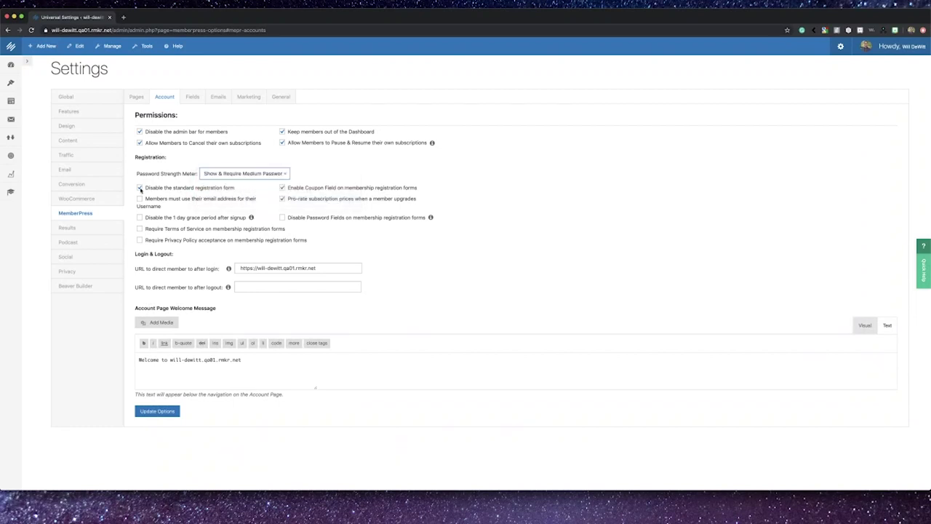
left_click(141, 188)
left_click(140, 218)
left_click(140, 229)
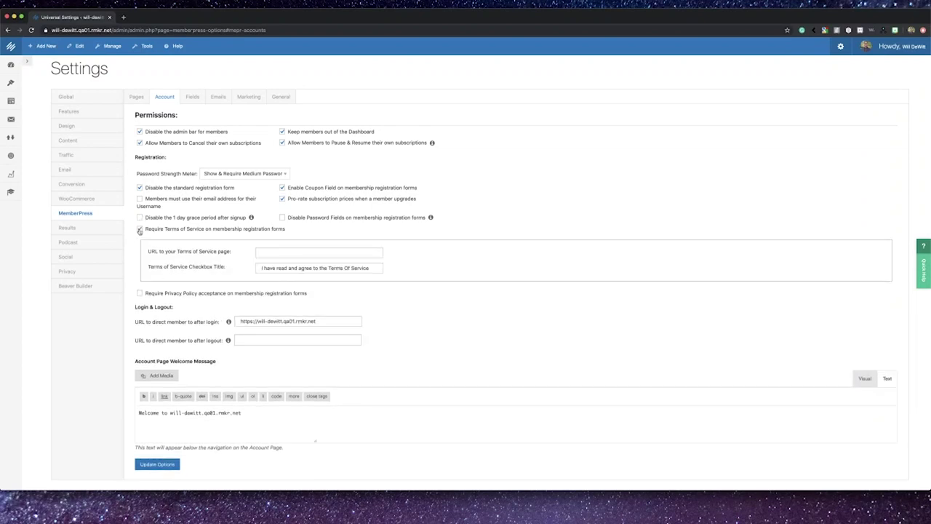
left_click(139, 293)
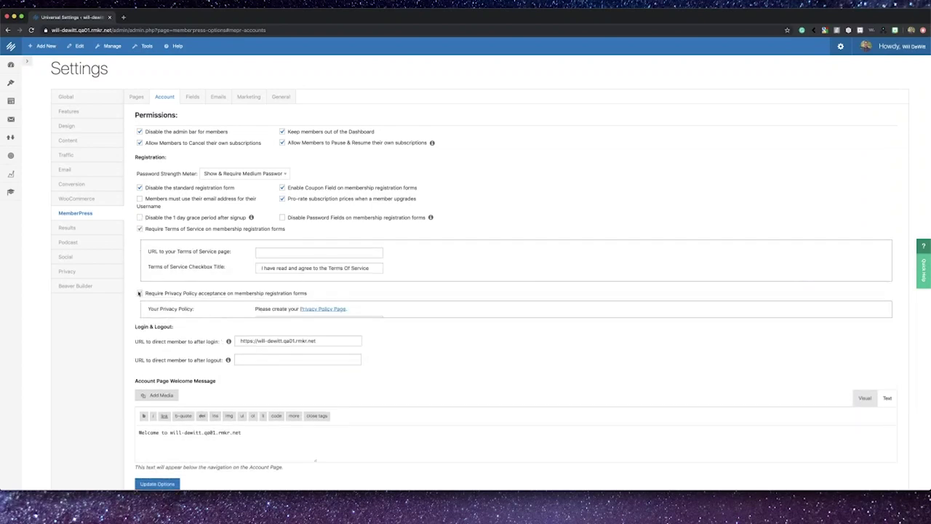
Step: Review the login and logout redirect URLs and the account page welcome message
scroll(173, 313, "down", 3)
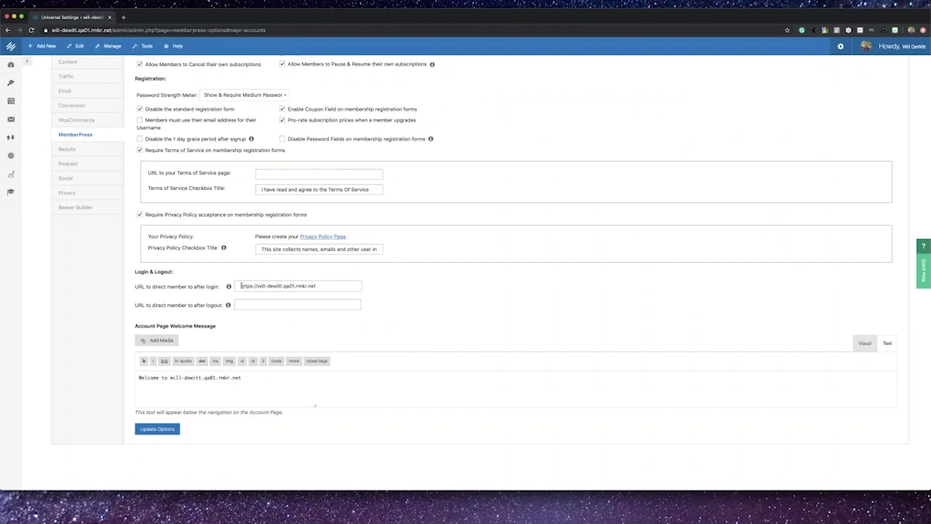
left_click_drag(241, 285, 333, 286)
left_click(286, 305)
key("Return")
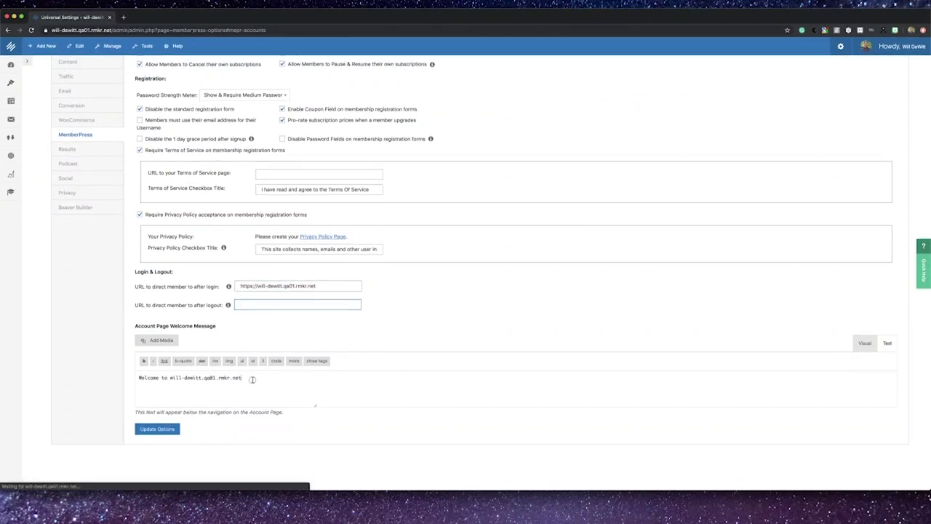
left_click(250, 379)
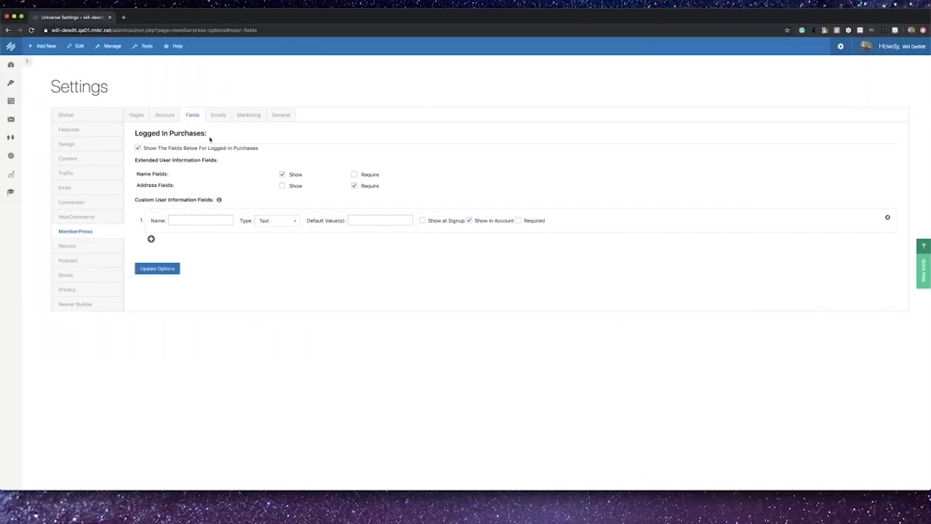
Step: Toggle Show The Fields Below off and back on, then view the custom field Type choices
left_click(137, 148)
left_click(137, 149)
left_click(284, 225)
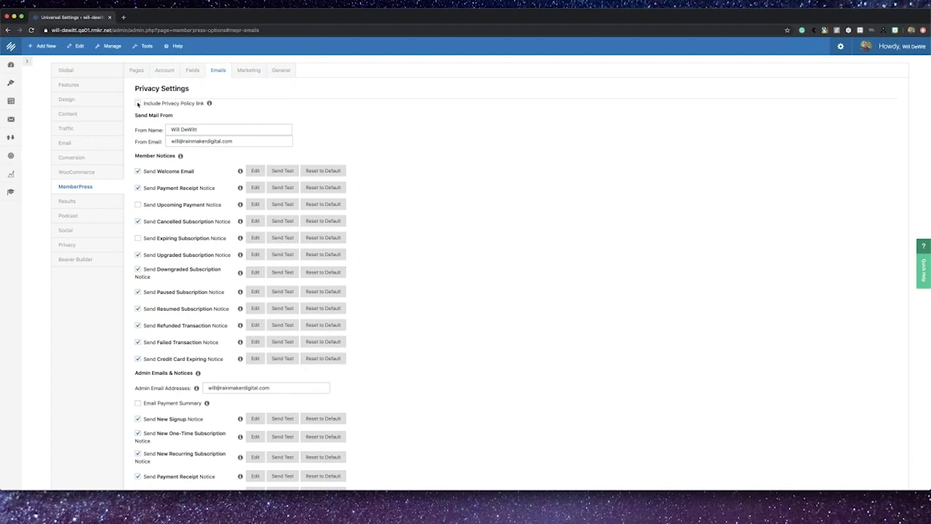
Step: Include a Privacy Policy link in member emails
left_click(138, 104)
left_click_drag(143, 104, 204, 103)
left_click(205, 112)
Step: Review the member notices, including Credit Card Expiring, and the admin email addresses
scroll(206, 114, "down", 3)
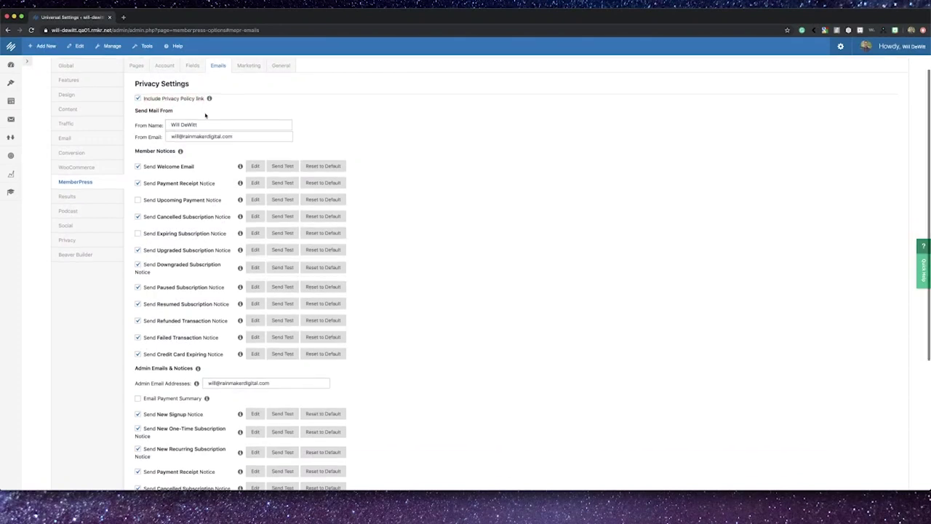
scroll(204, 141, "down", 2)
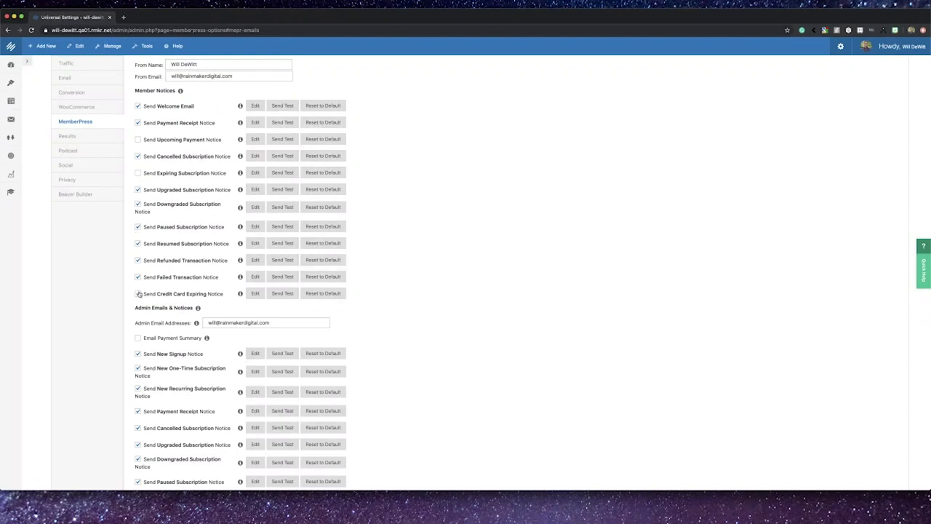
left_click_drag(148, 295, 209, 299)
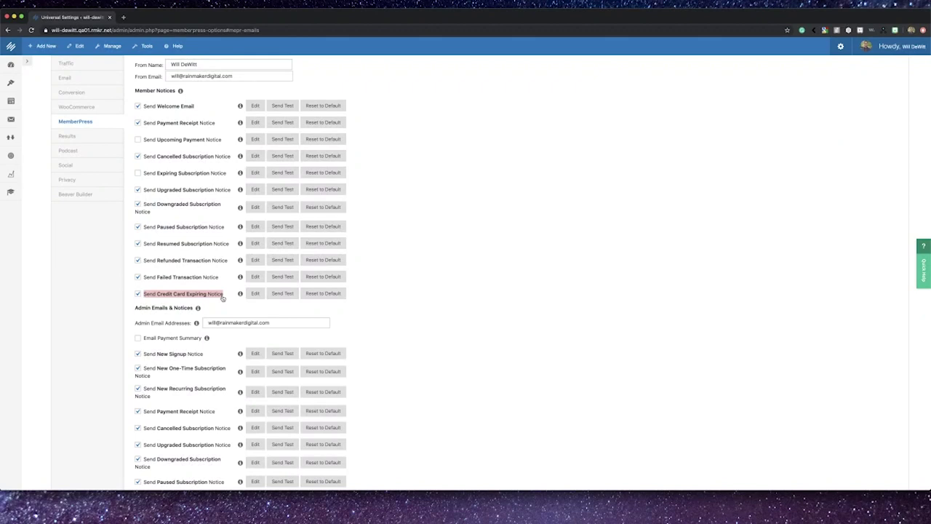
scroll(223, 298, "down", 2)
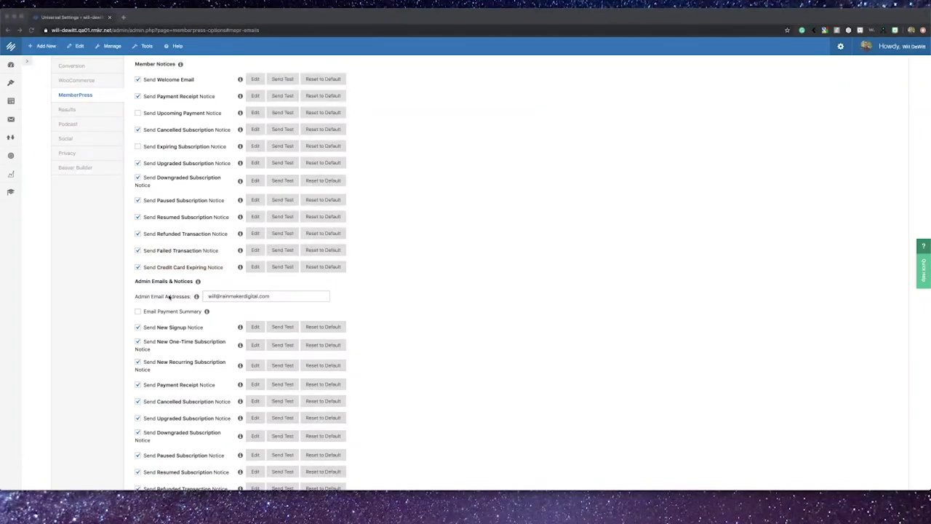
scroll(168, 296, "down", 5)
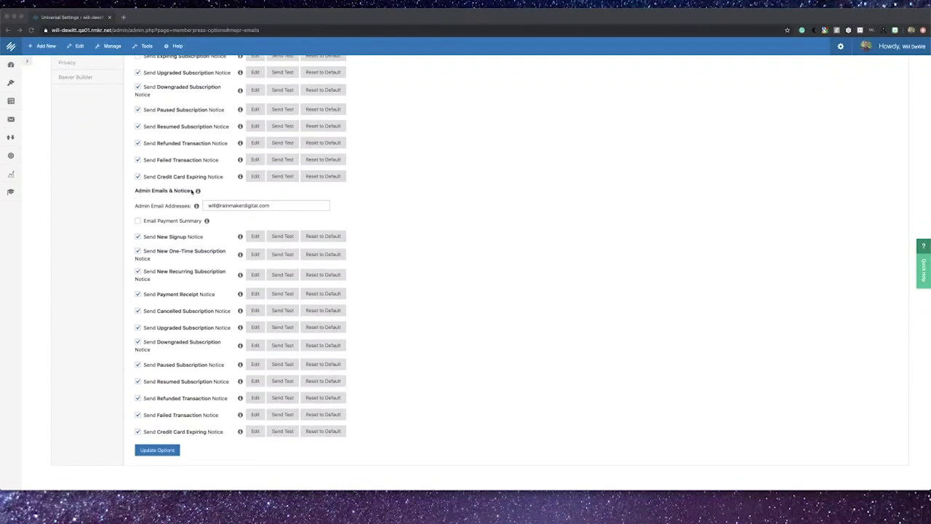
left_click(276, 206)
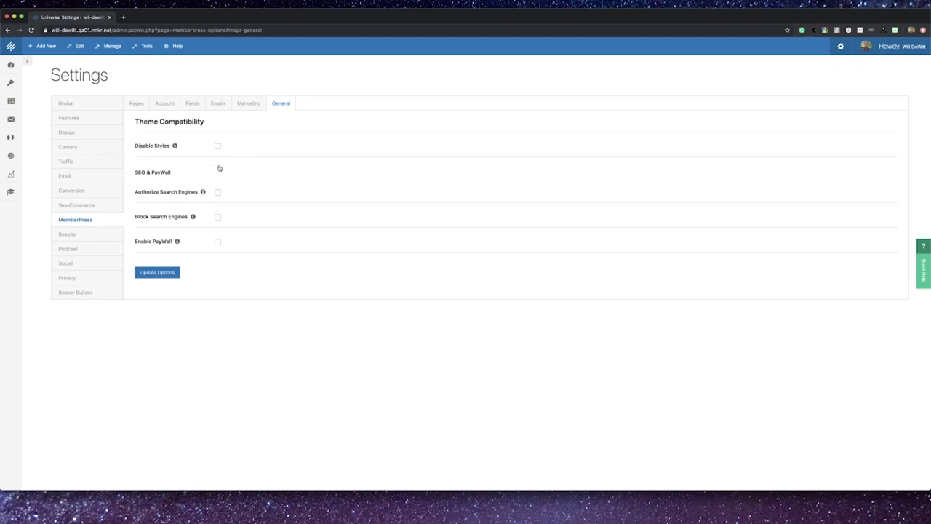
Step: Leave Authorize and Block Search Engines unchecked, enable PayWall, and select # Free Views to set 10
scroll(219, 168, "down", 1)
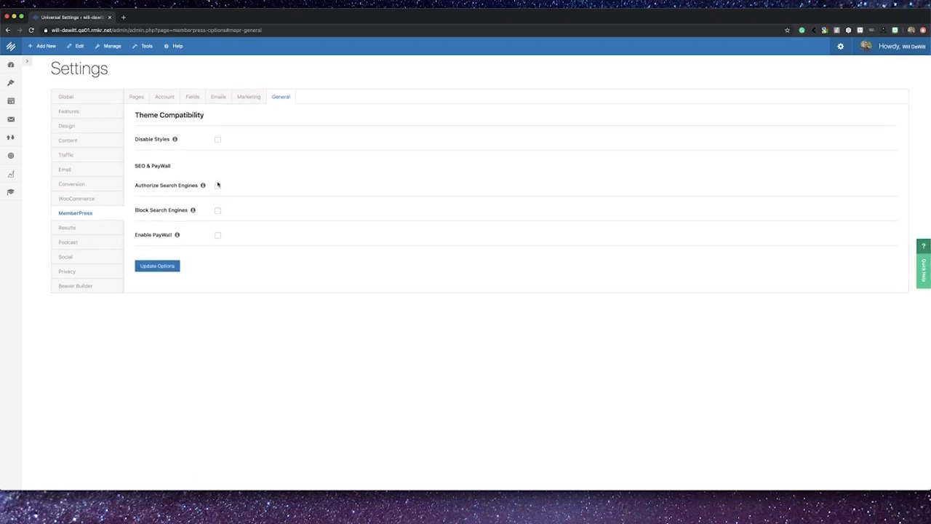
left_click(218, 187)
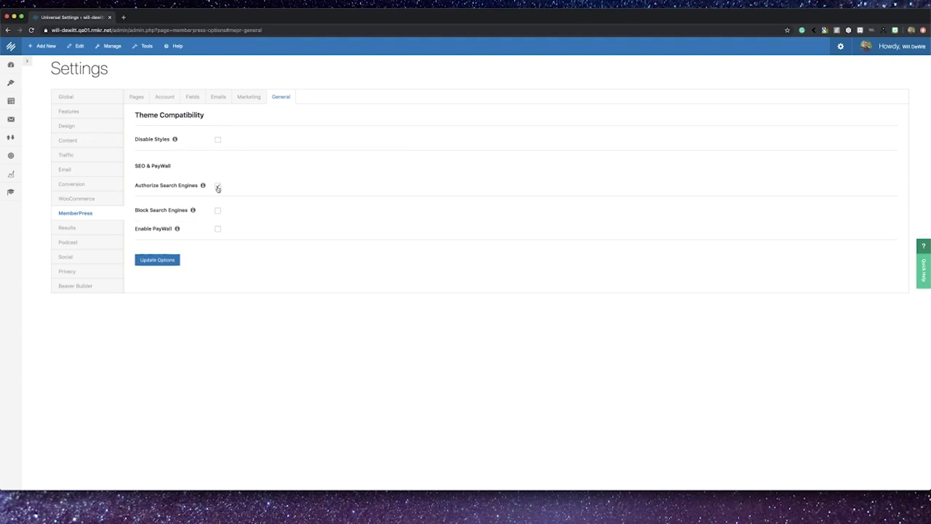
left_click(218, 187)
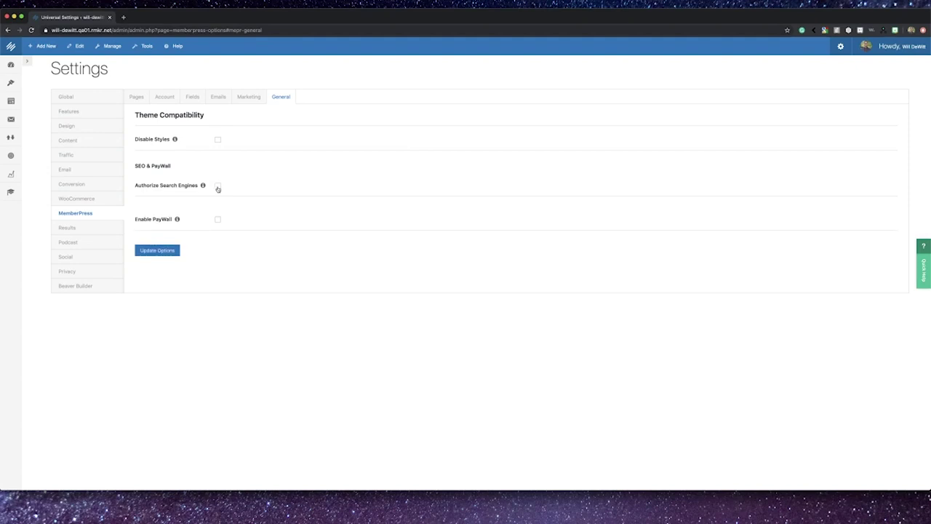
left_click(216, 212)
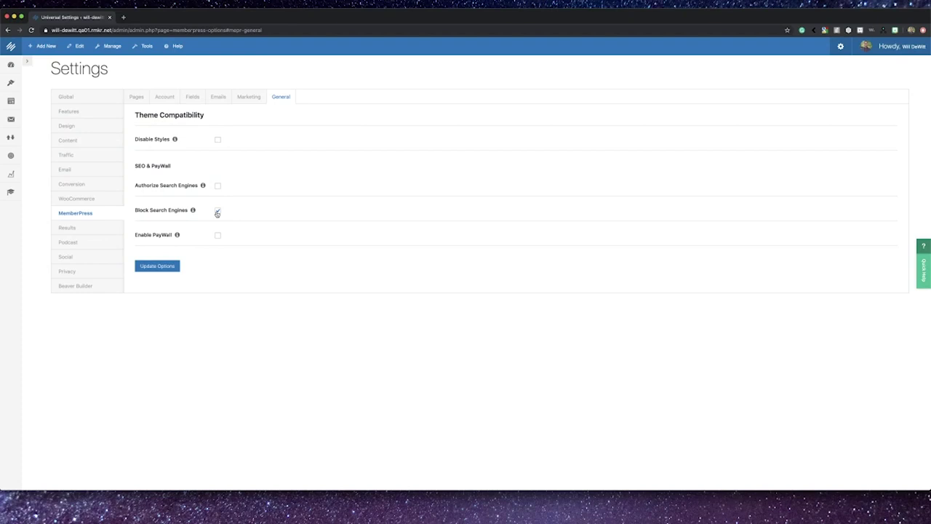
left_click(216, 212)
left_click(217, 236)
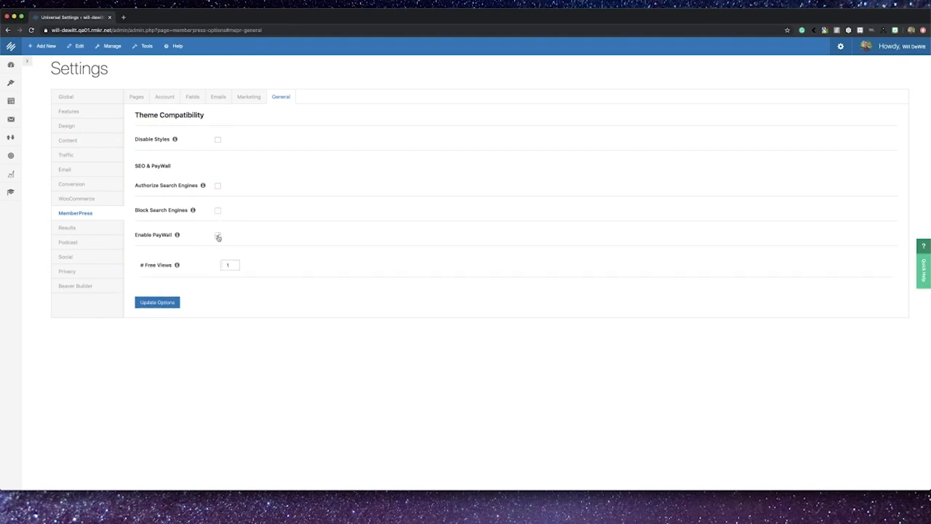
left_click(227, 264)
double_click(226, 265)
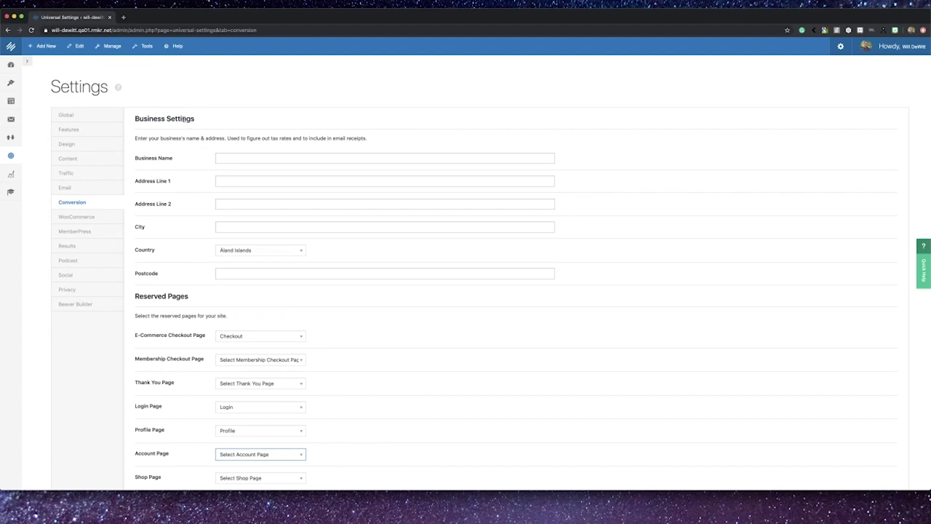
Step: Scroll past Business Name to Reserved Pages and view the Account Page dropdown choices
scroll(178, 159, "down", 1)
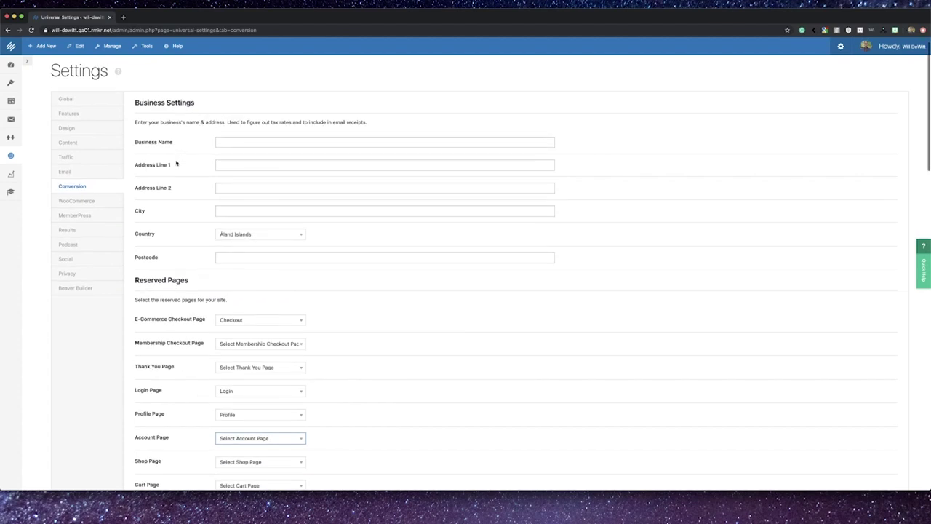
left_click_drag(174, 142, 134, 142)
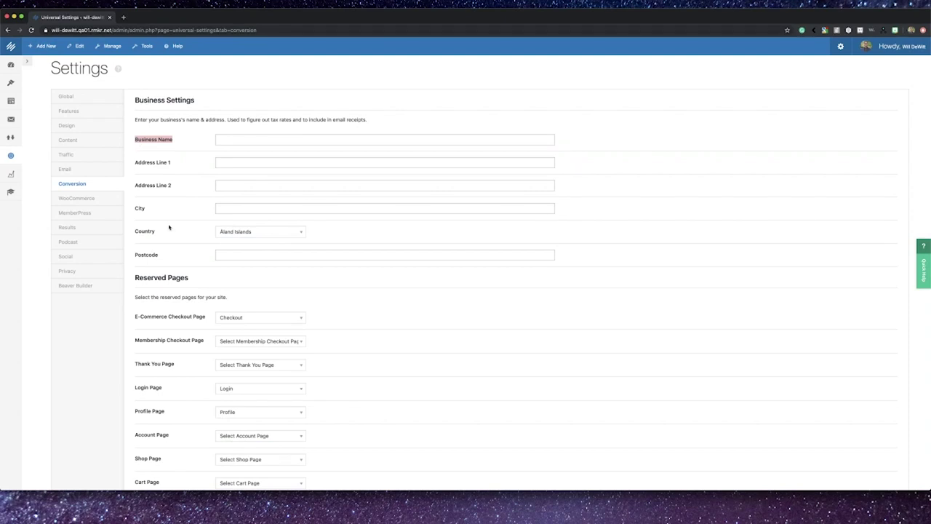
scroll(169, 228, "down", 1)
left_click_drag(191, 260, 134, 255)
scroll(176, 309, "down", 1)
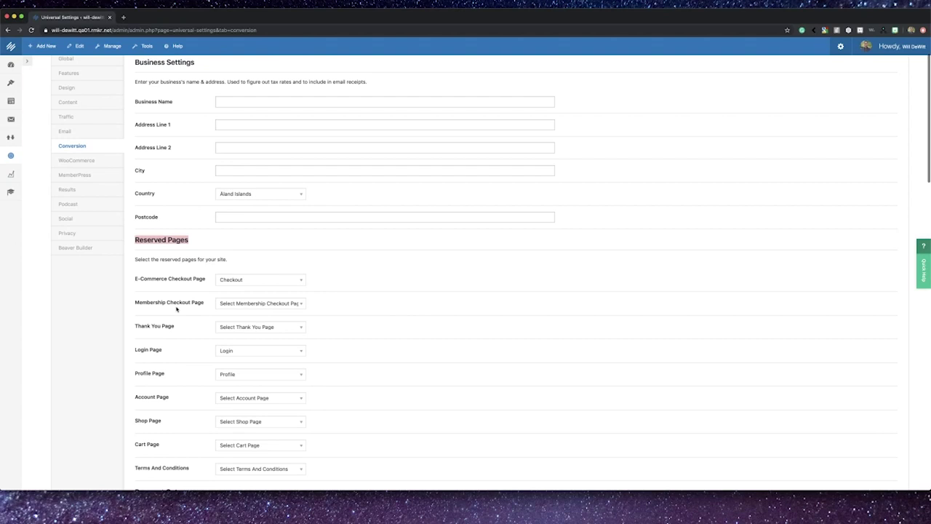
scroll(176, 309, "down", 1)
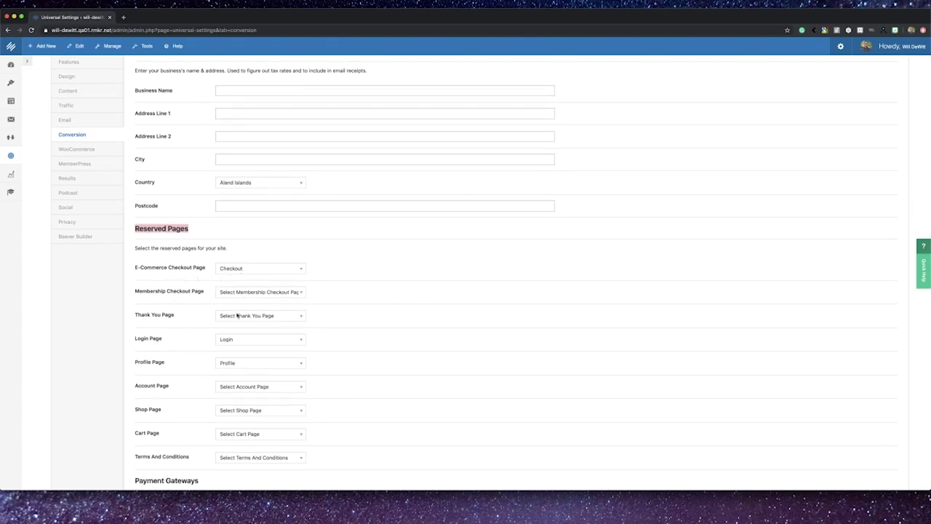
left_click(235, 390)
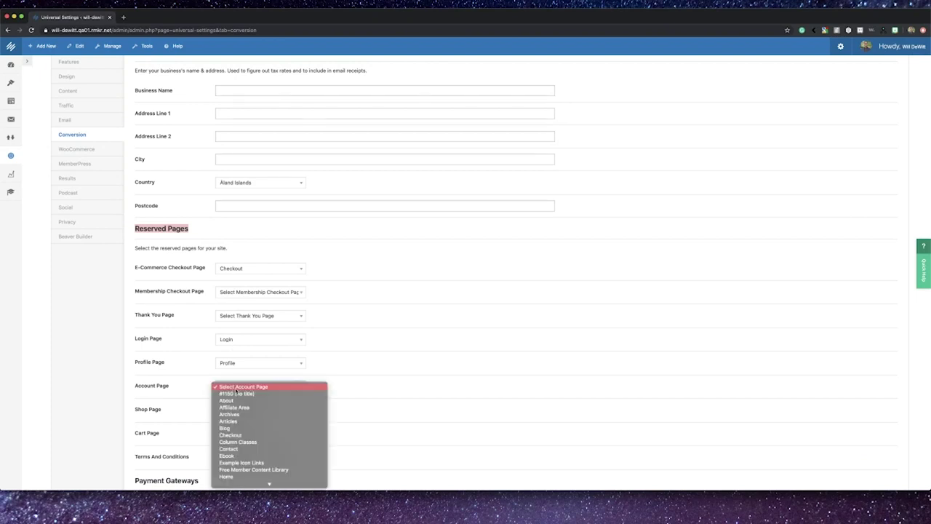
left_click(392, 423)
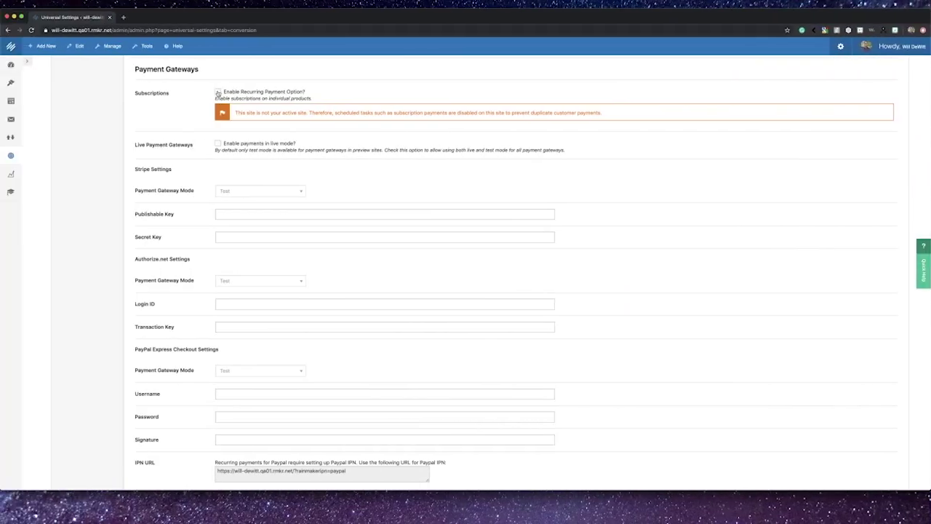
left_click(63, 93)
left_click_drag(234, 113, 307, 119)
left_click(308, 137)
scroll(307, 137, "down", 1)
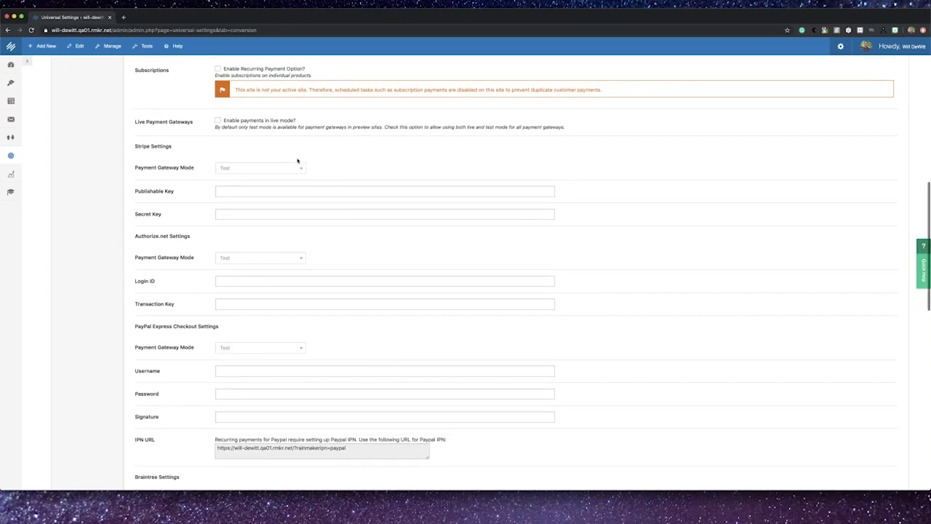
scroll(293, 161, "down", 1)
scroll(161, 181, "down", 3)
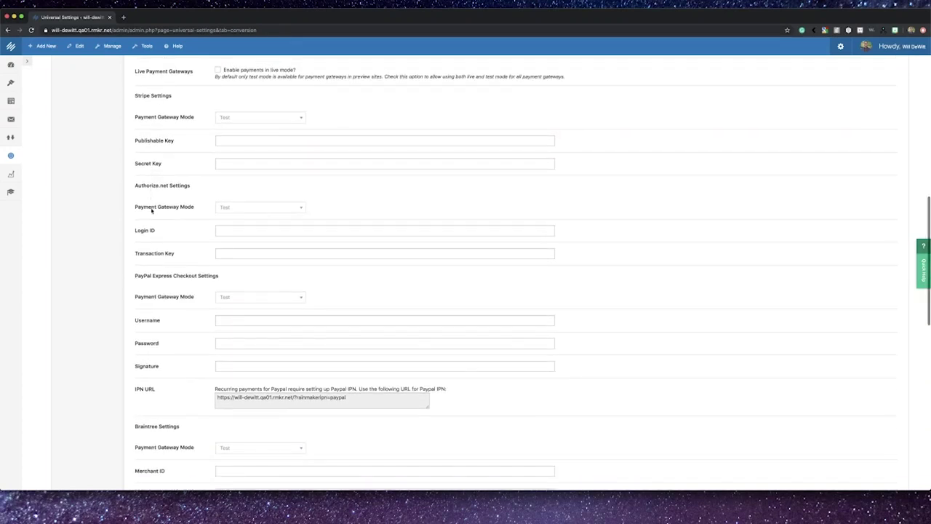
scroll(163, 247, "down", 5)
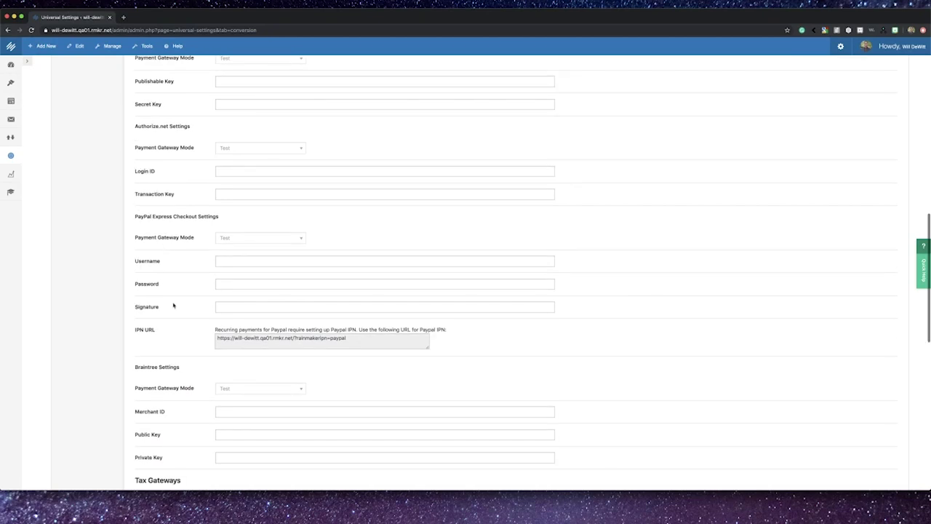
scroll(175, 333, "down", 5)
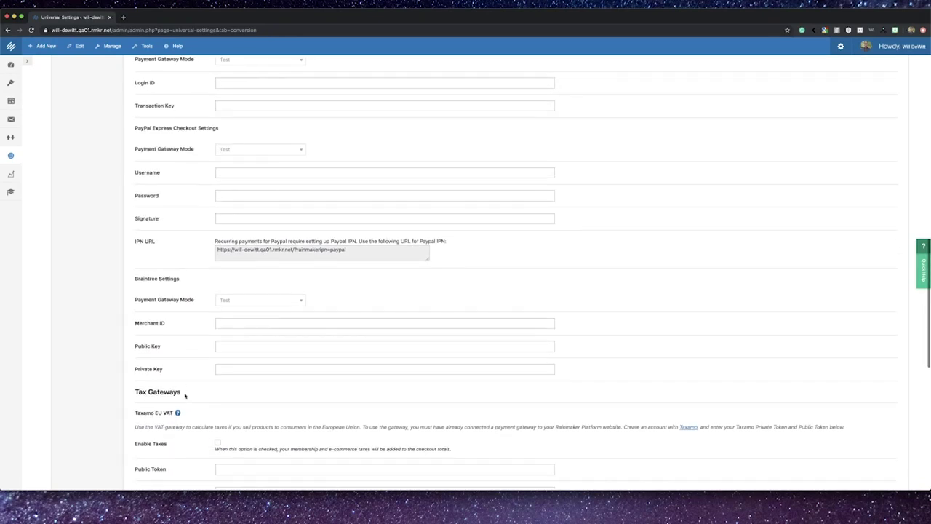
scroll(185, 395, "down", 4)
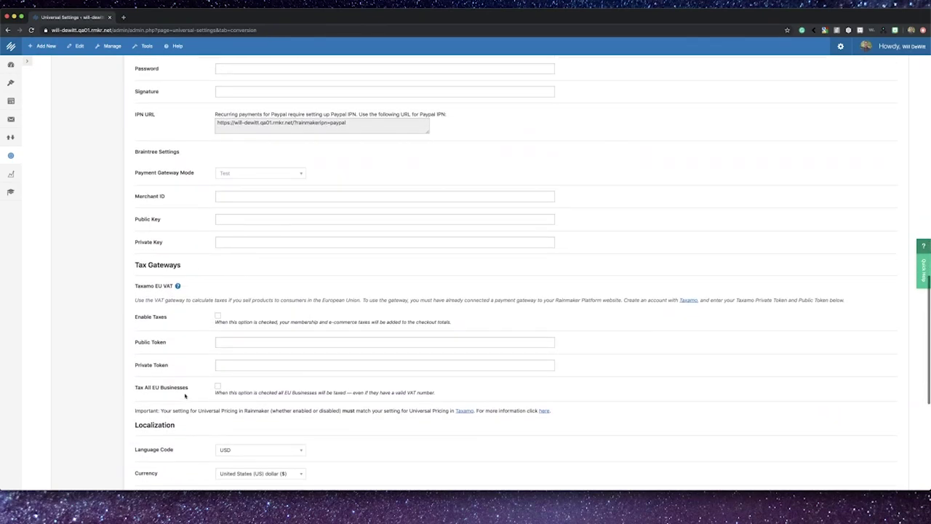
scroll(184, 393, "down", 5)
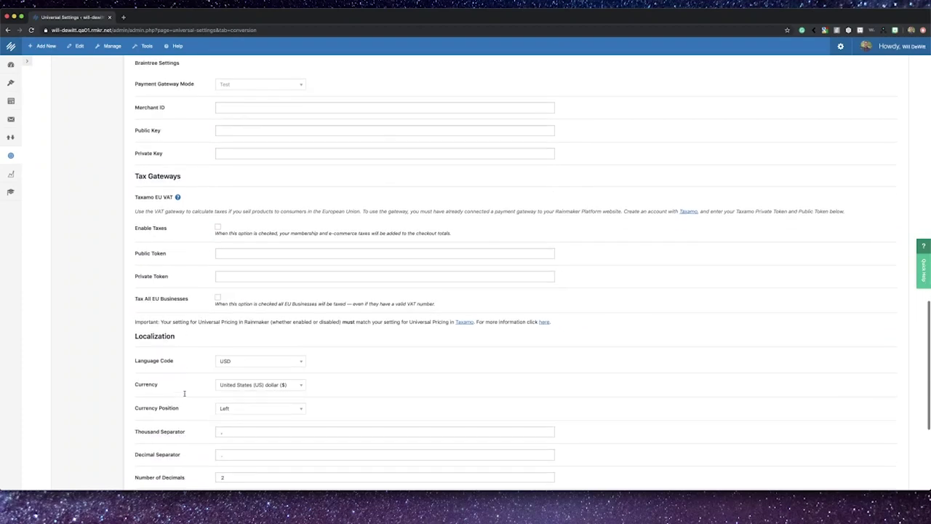
scroll(185, 393, "down", 3)
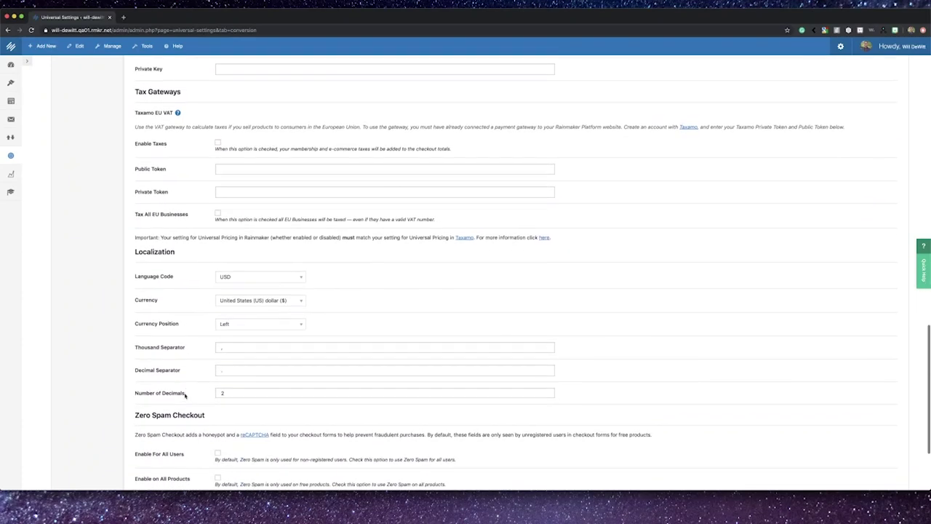
scroll(184, 395, "down", 4)
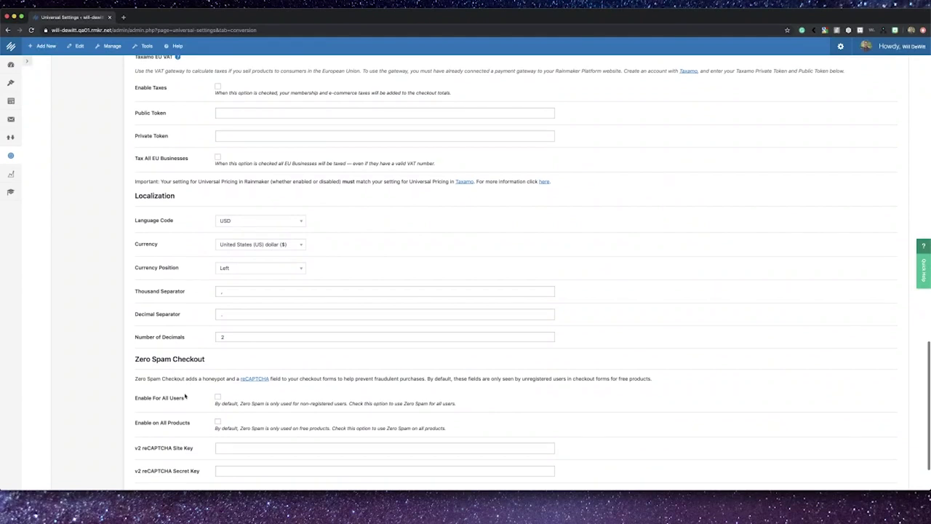
scroll(185, 395, "down", 2)
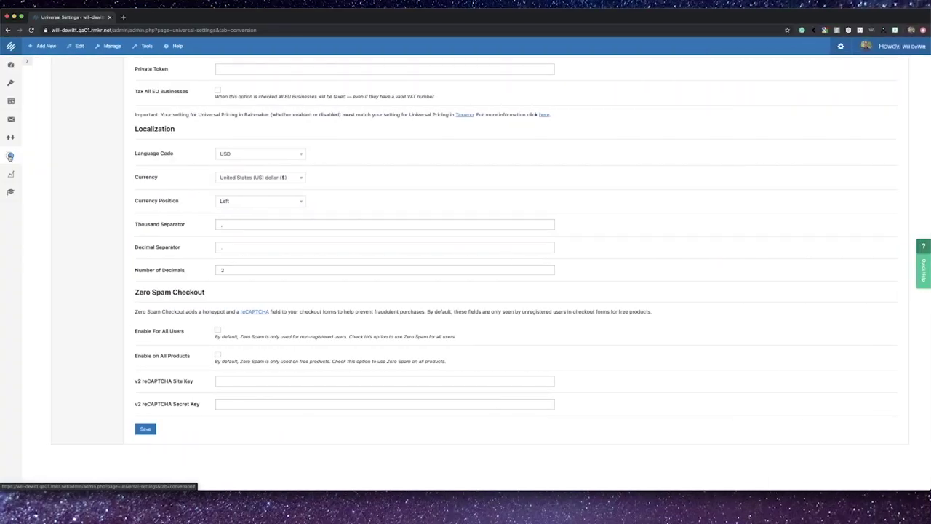
left_click(10, 156)
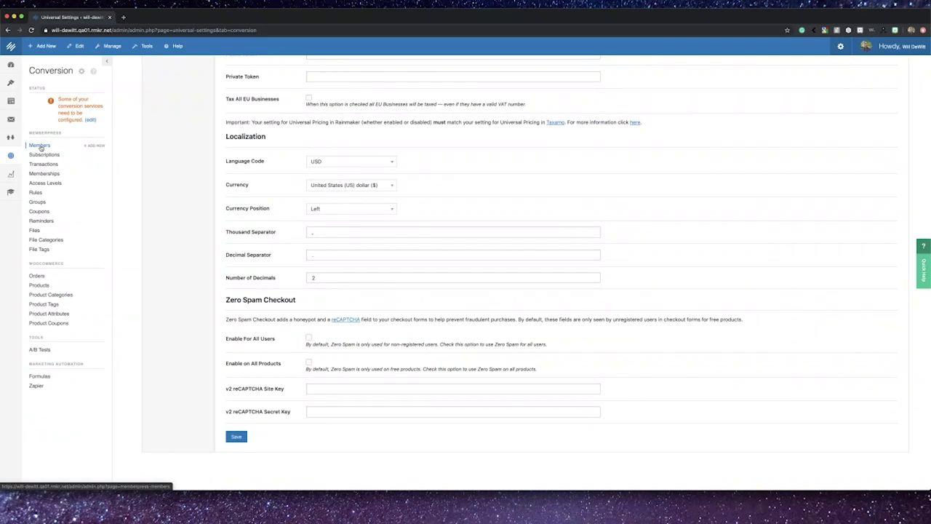
Step: Visit the Members list and the Add New member form, then the Subscriptions list
left_click(40, 145)
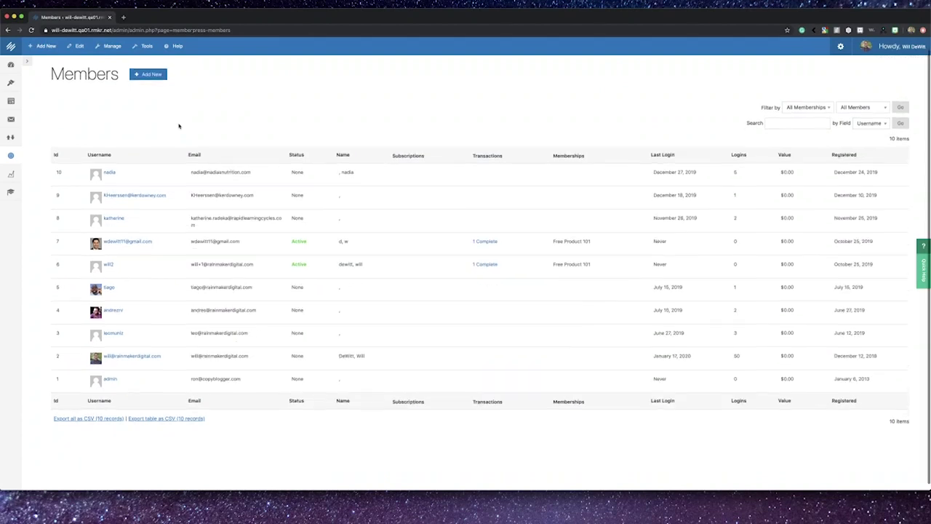
left_click(160, 89)
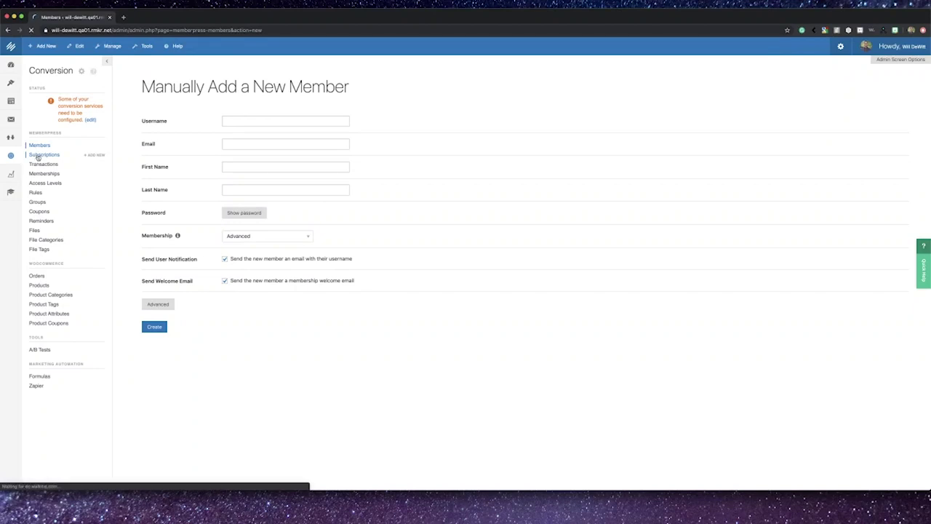
left_click(38, 158)
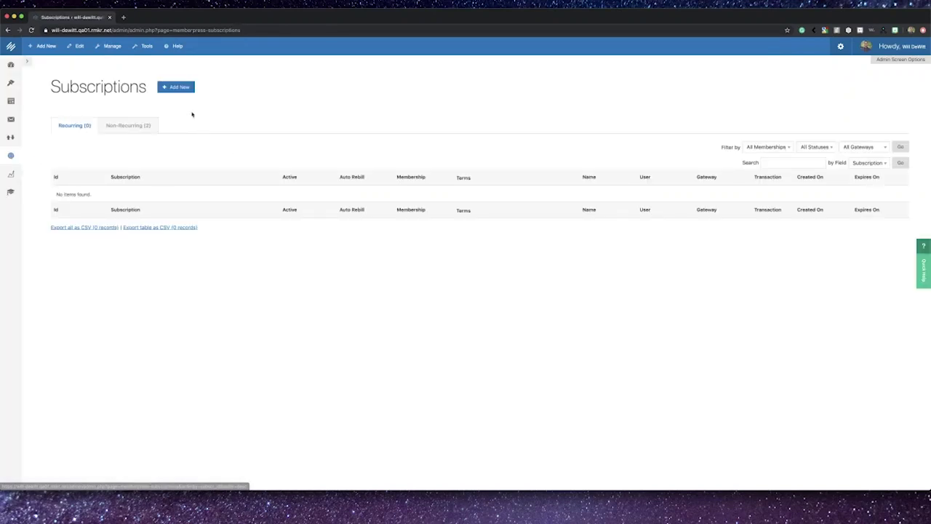
Step: View non-recurring subscriptions, then the Transactions list and its Add New form
left_click(138, 125)
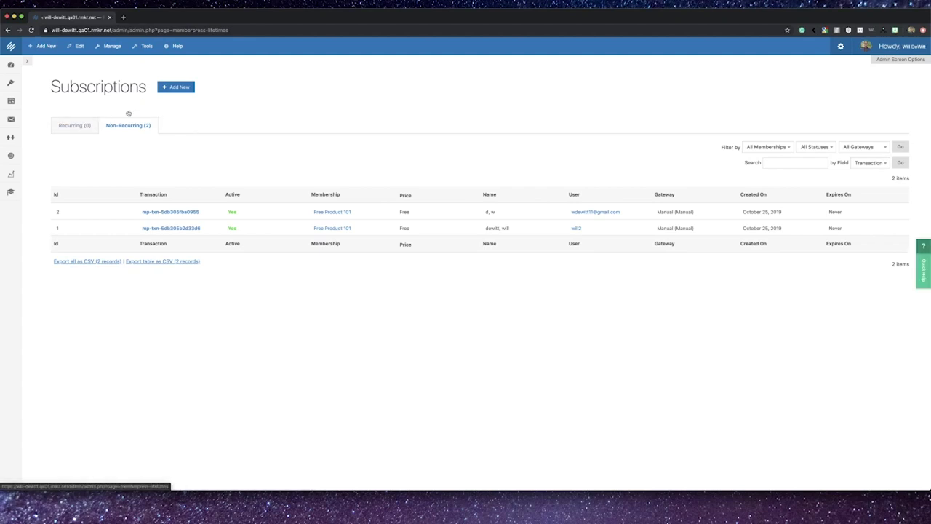
left_click(10, 155)
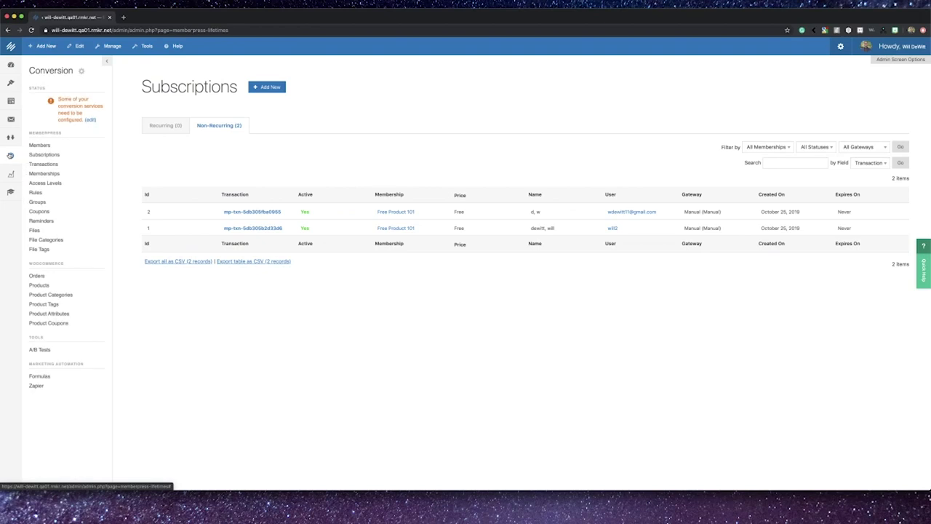
left_click(42, 165)
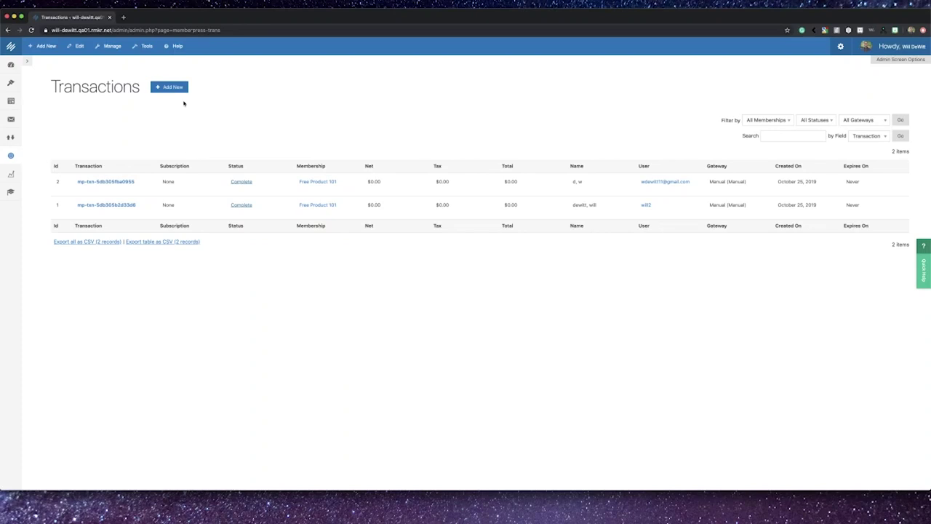
left_click(178, 89)
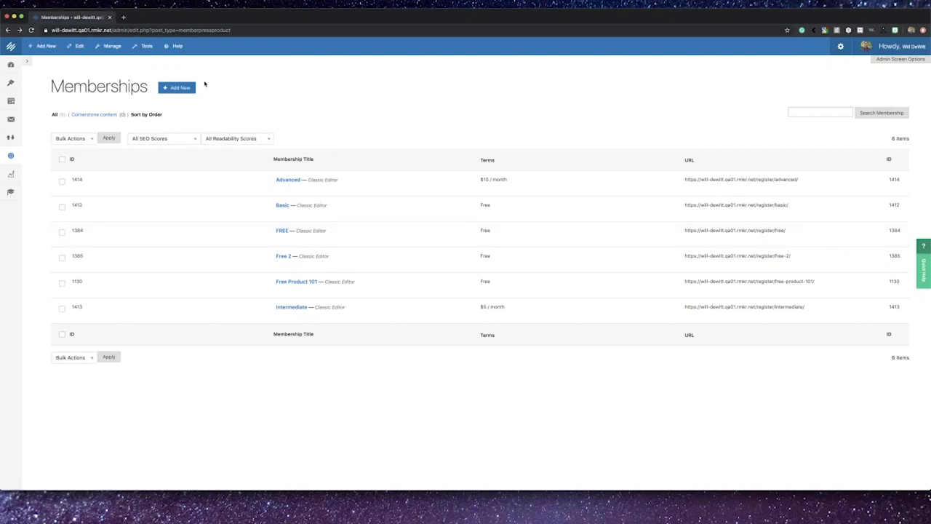
Step: Create a membership titled 'NAME HERE!' priced at 1.00 with Recurring, Weekly billing
left_click(185, 87)
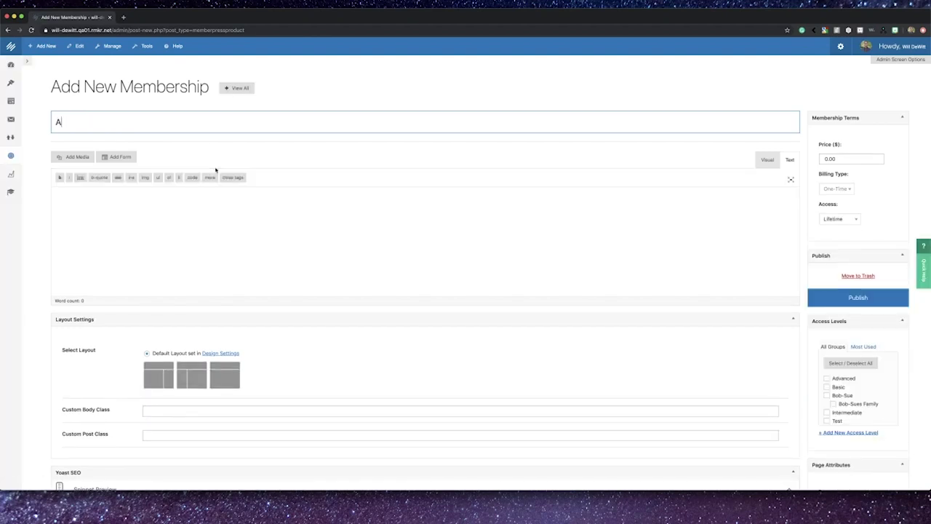
type("NAME HERE!")
left_click(840, 158)
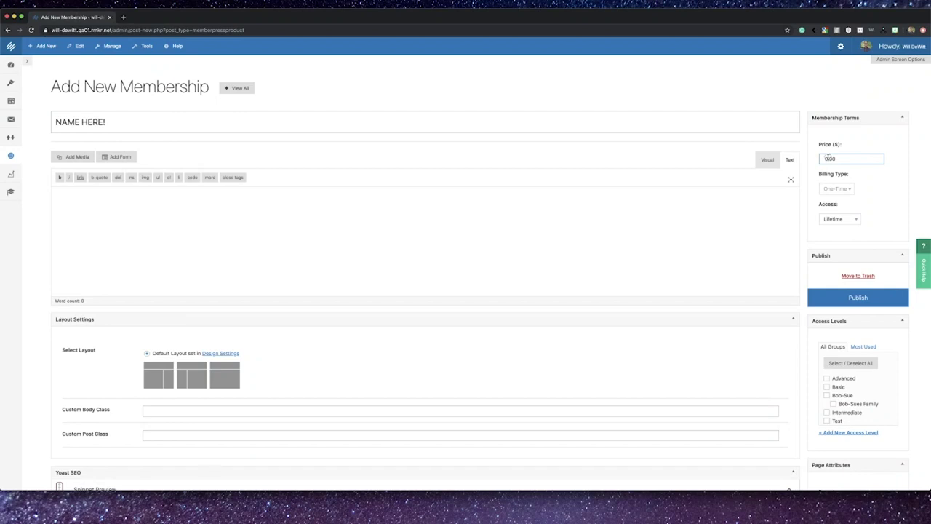
type("1.00")
left_click(847, 189)
left_click(847, 189)
left_click(844, 180)
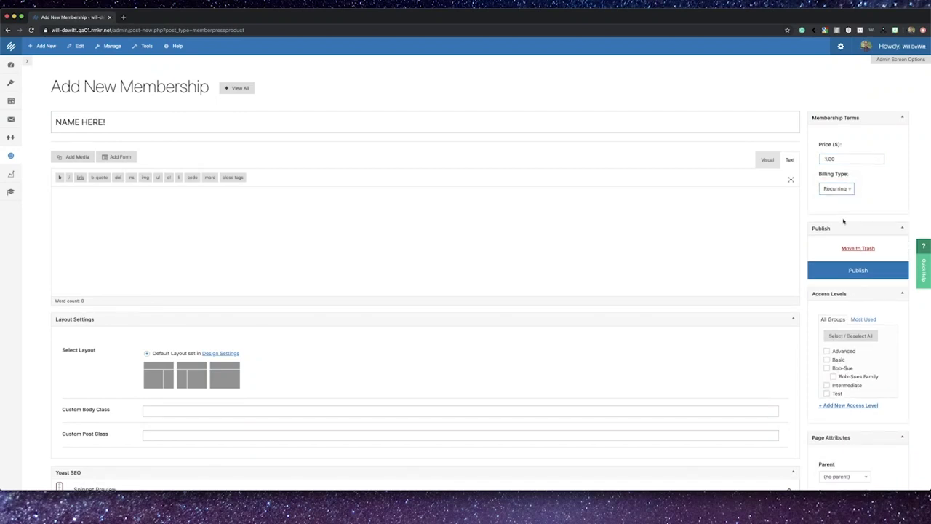
left_click(848, 219)
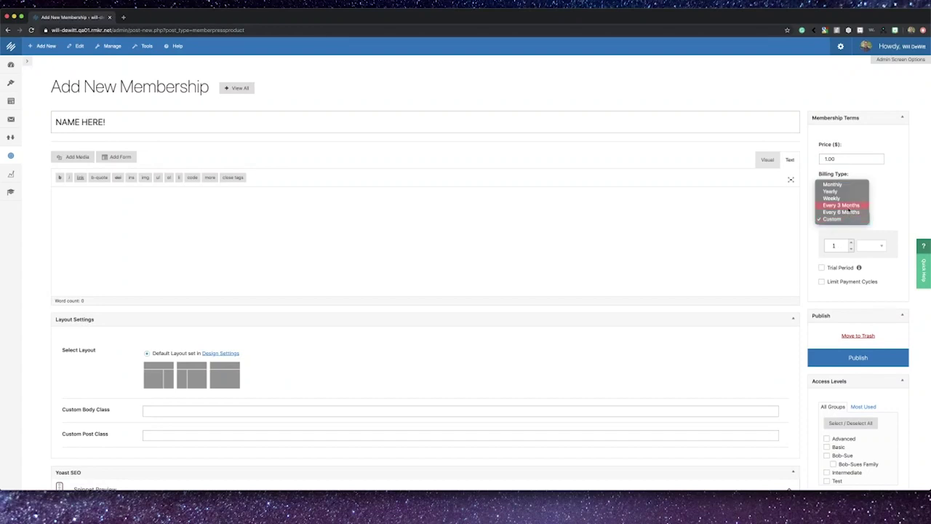
left_click(846, 198)
scroll(846, 276, "down", 2)
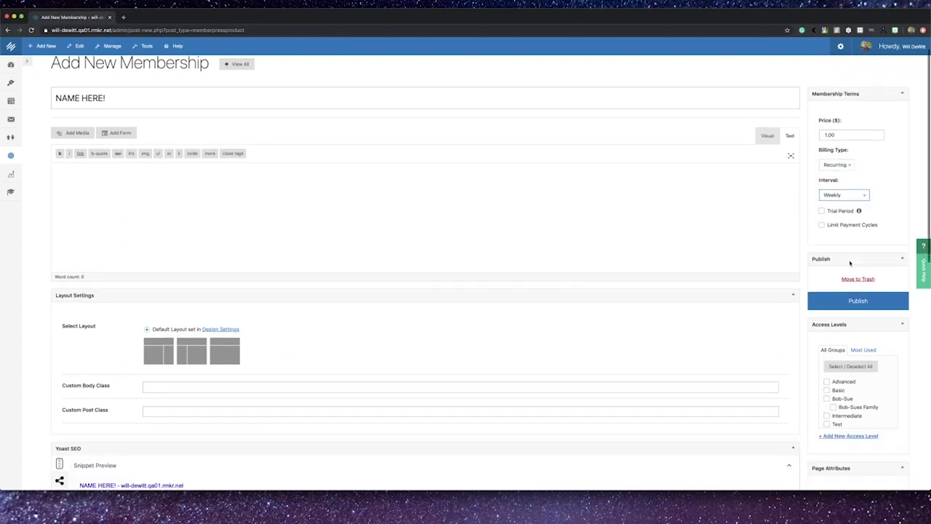
scroll(830, 333, "down", 5)
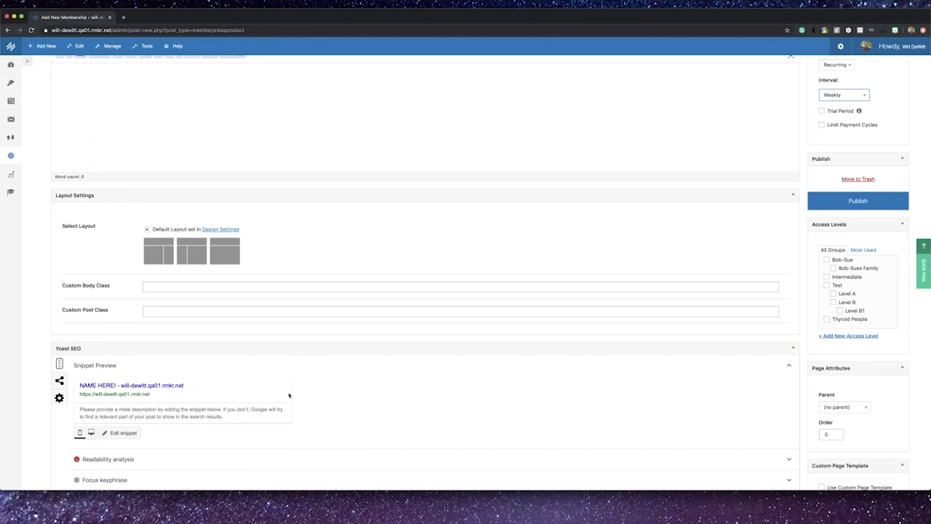
scroll(313, 395, "down", 5)
scroll(288, 395, "down", 3)
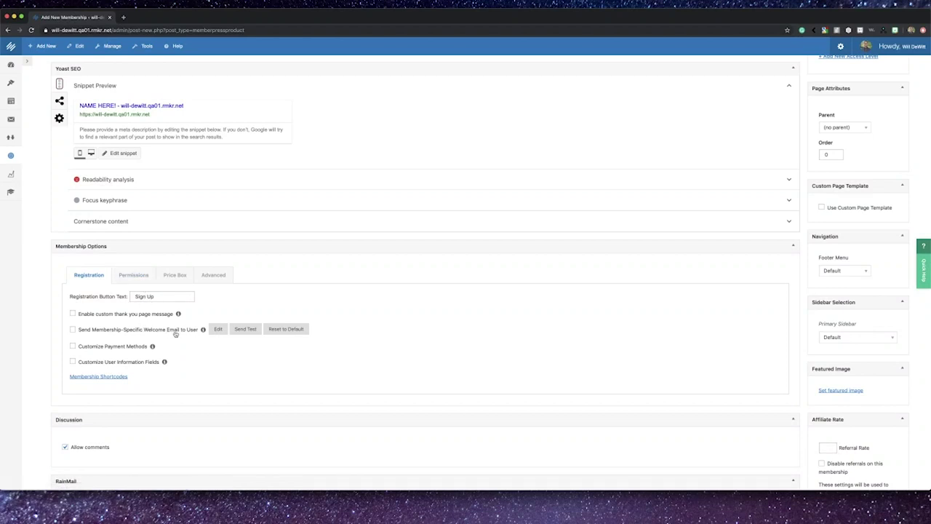
Step: Check Permissions, keeping Everyone as allowed purchasers, then view the Price Box and Advanced options
scroll(132, 351, "down", 1)
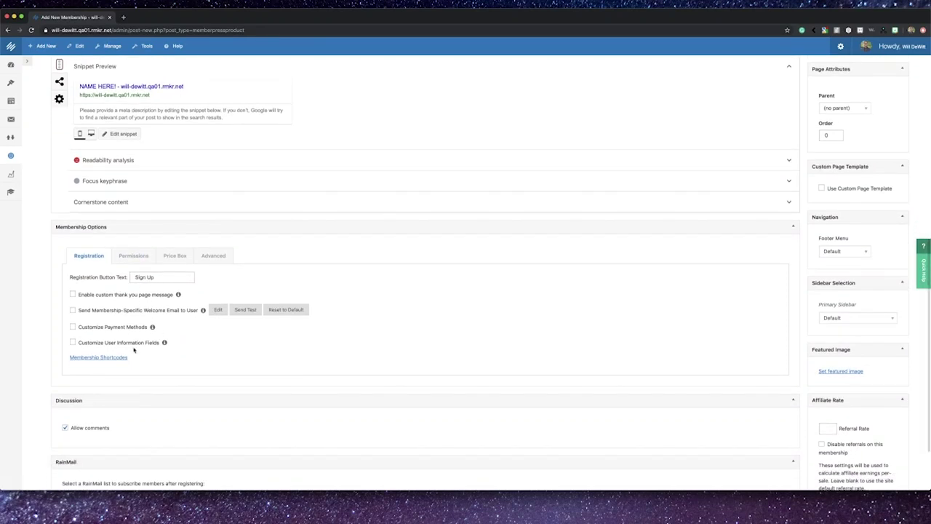
left_click(134, 252)
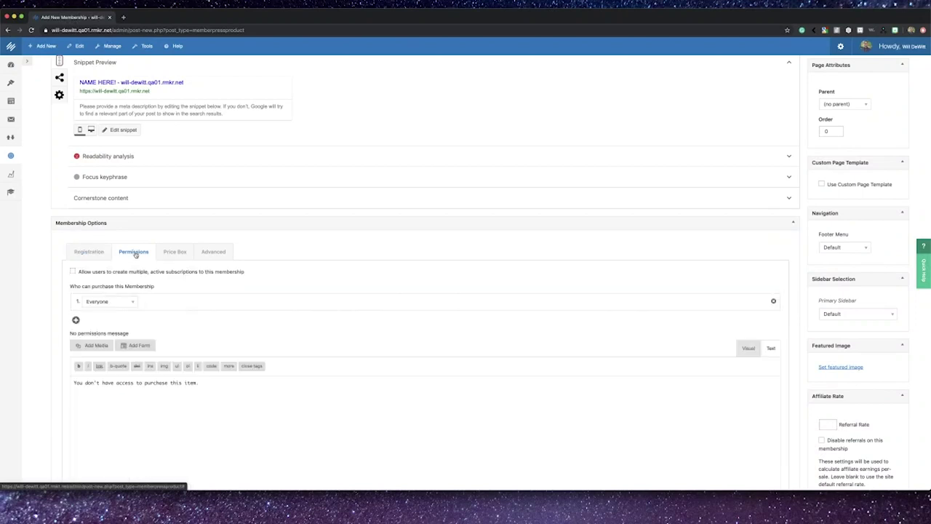
scroll(143, 272, "down", 2)
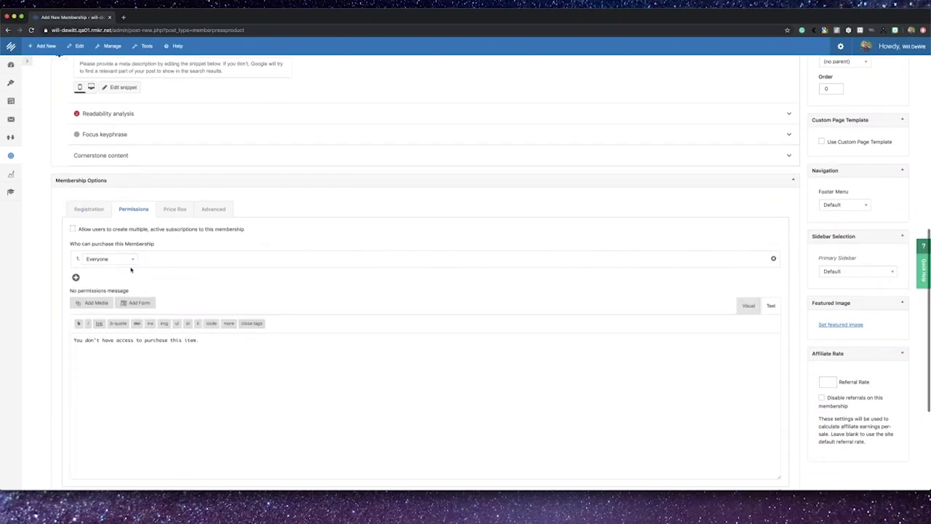
left_click(128, 263)
left_click(195, 293)
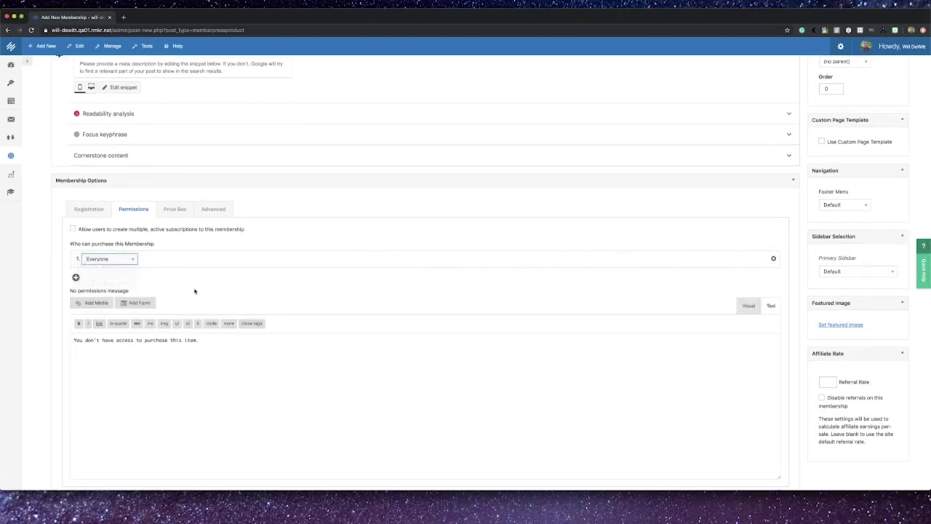
left_click(172, 209)
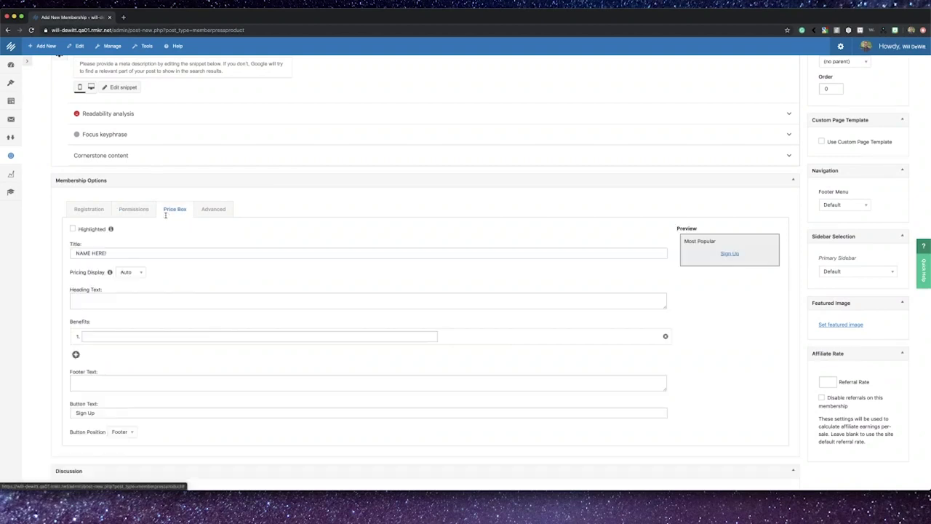
scroll(171, 281, "down", 1)
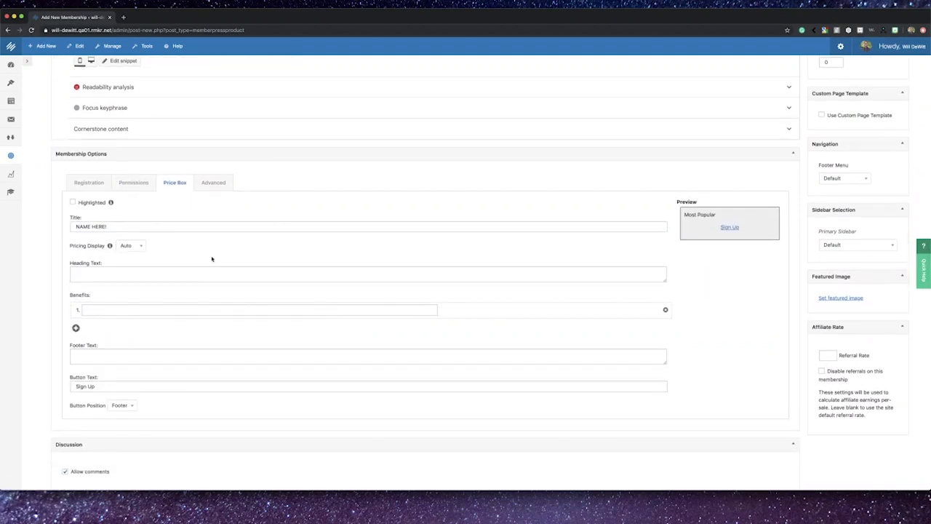
scroll(207, 247, "down", 1)
left_click(214, 164)
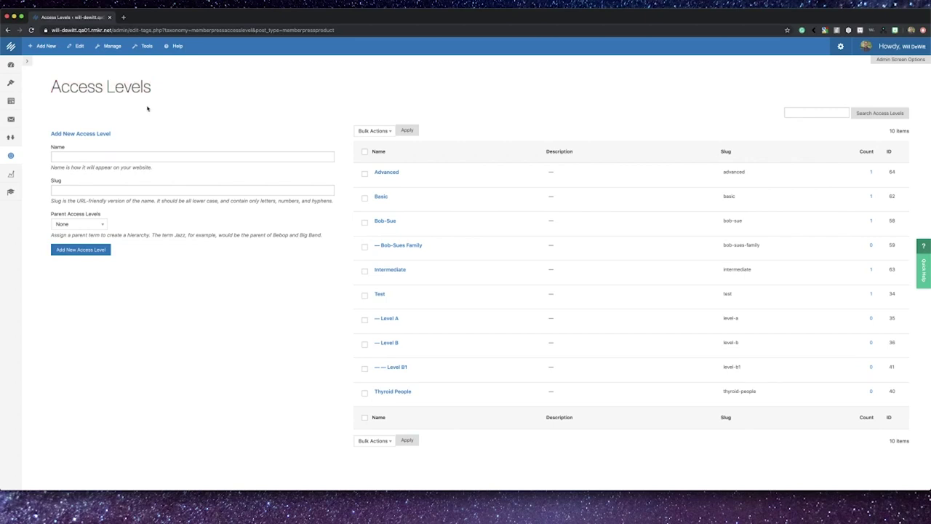
Step: Add a new access level named Custom Access with slug custom-access
scroll(146, 127, "down", 1)
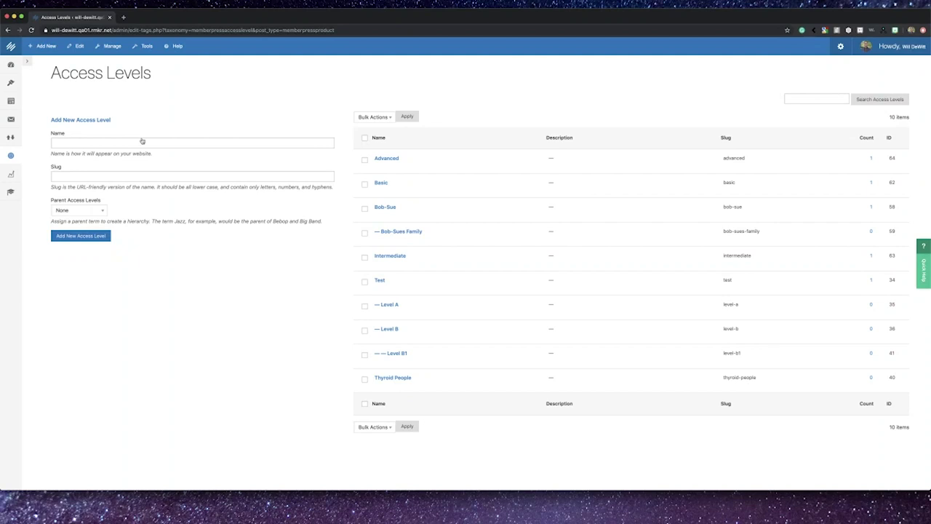
left_click(142, 139)
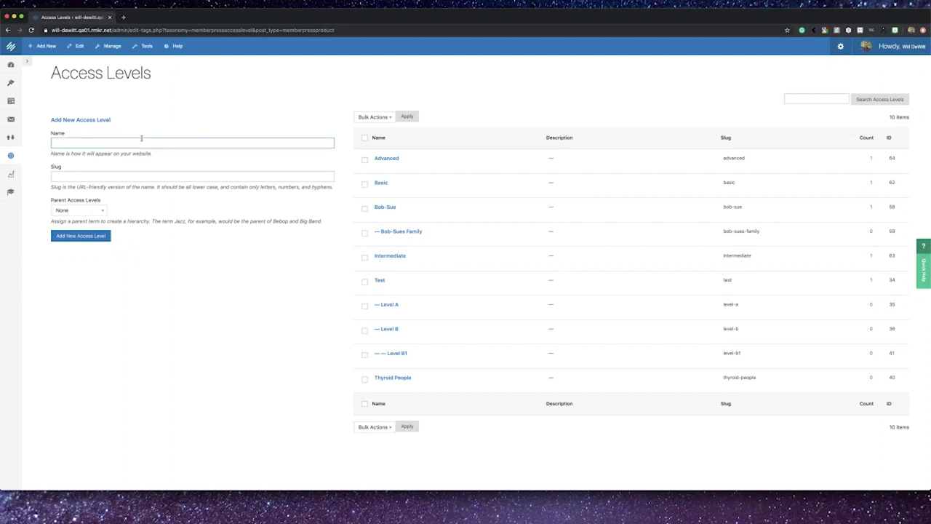
type("Custom Access")
left_click(130, 173)
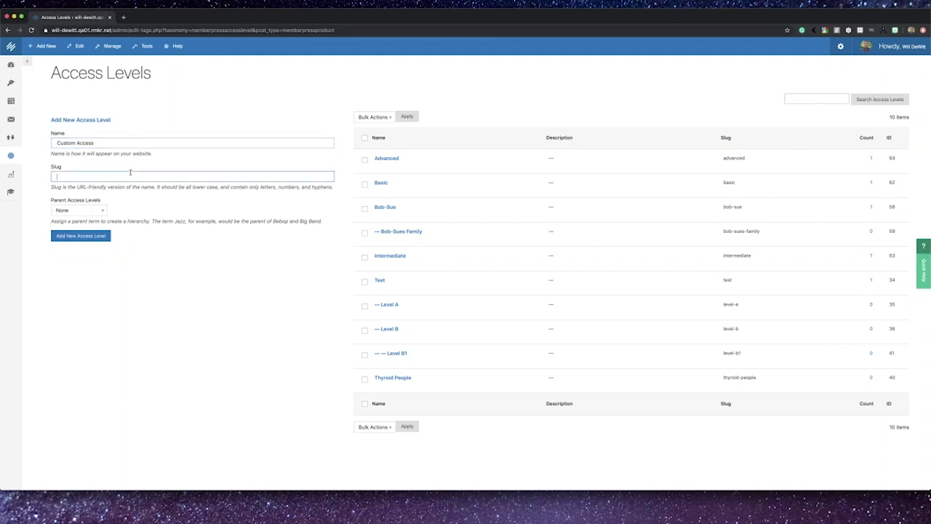
type("custom-access")
left_click(91, 239)
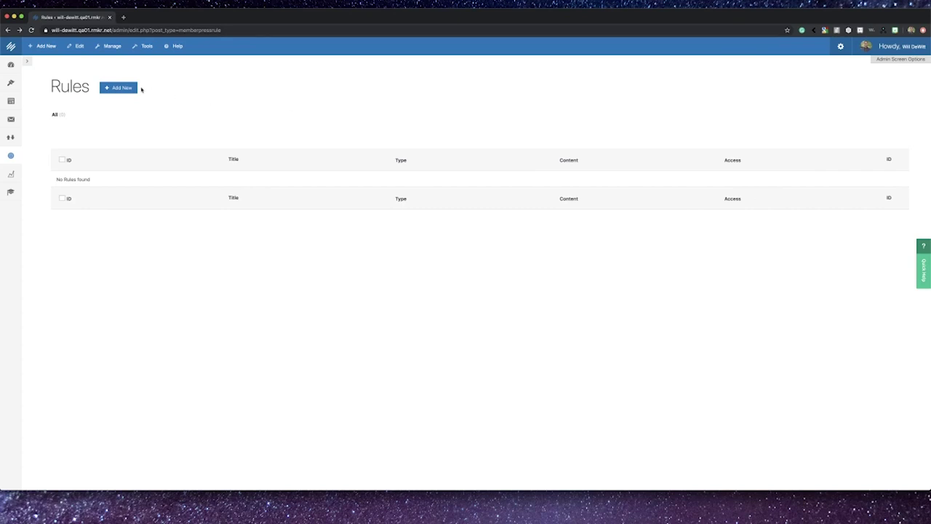
Step: Start a new rule protecting All Content with Category, with drip and expiration enabled
left_click(134, 88)
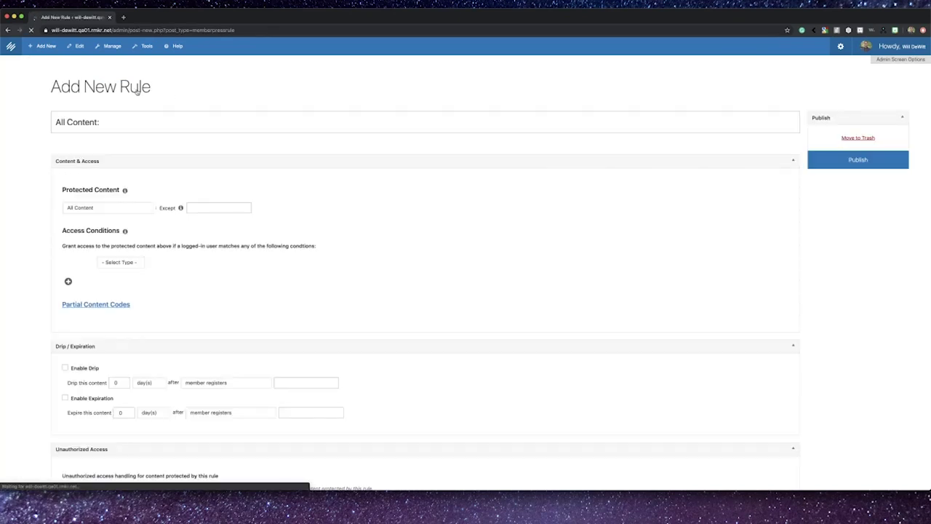
scroll(149, 166, "down", 2)
left_click(150, 166)
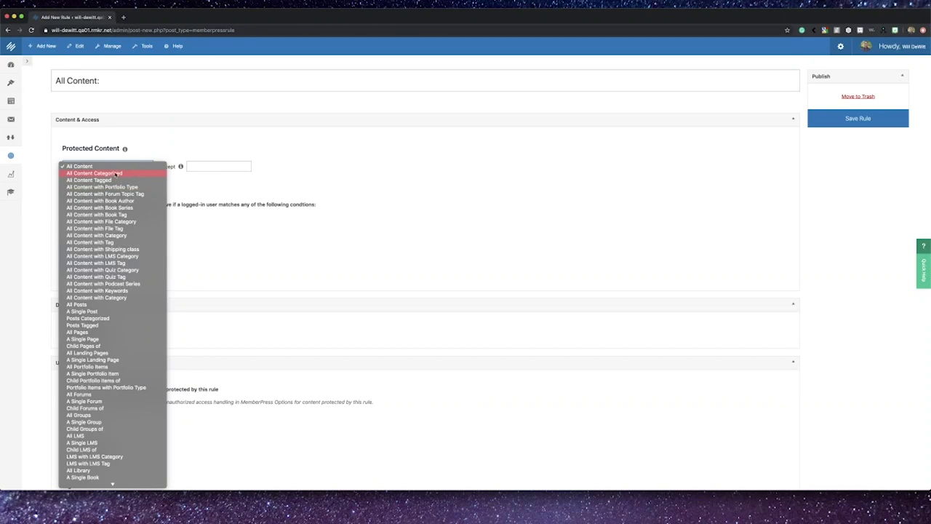
left_click(107, 236)
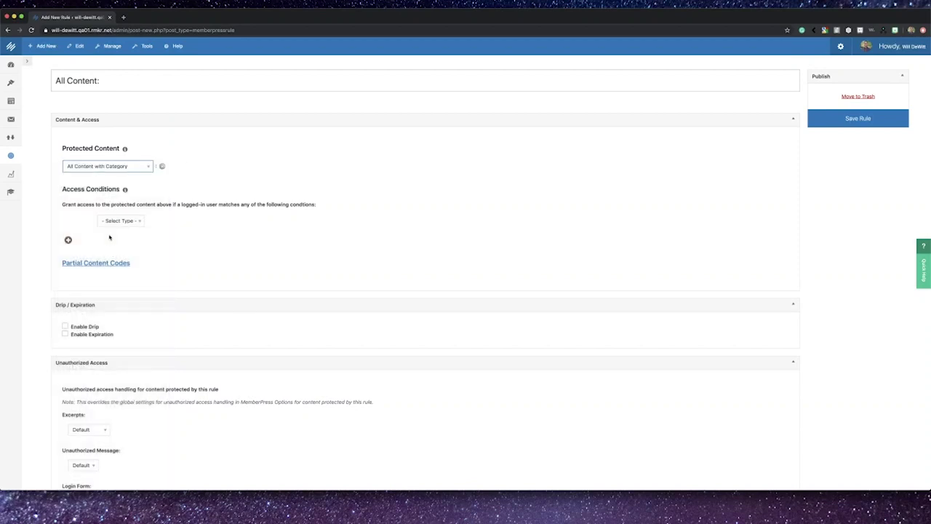
scroll(156, 267, "down", 1)
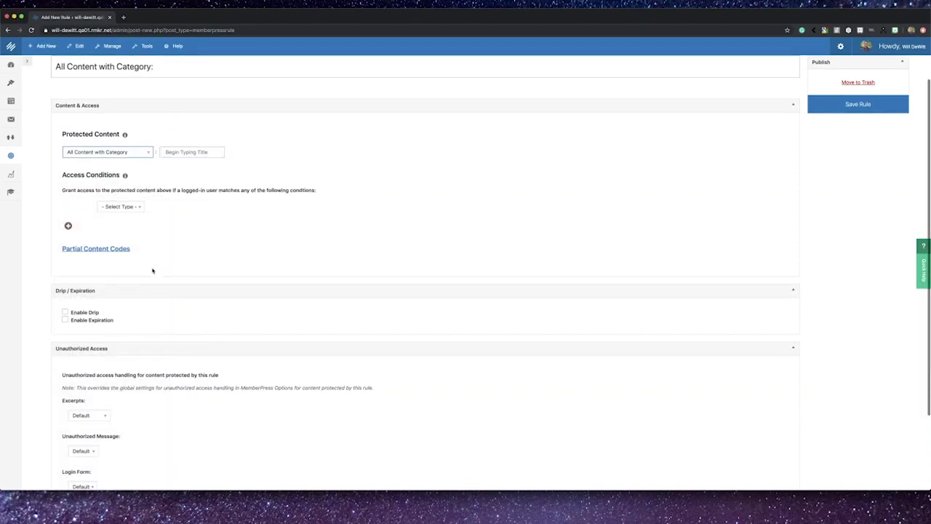
left_click(65, 312)
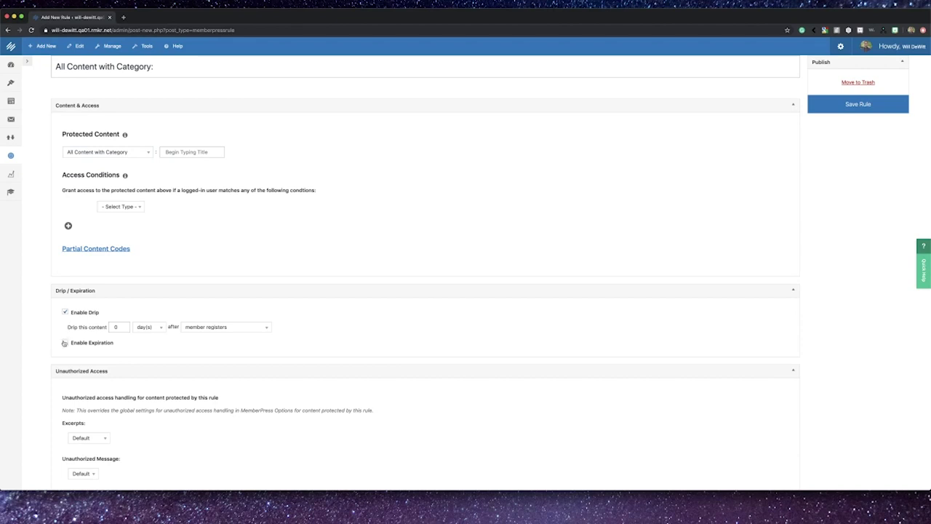
left_click(64, 342)
Step: Keep days as the expiration unit and set the unauthorized message to Custom
scroll(116, 357, "down", 2)
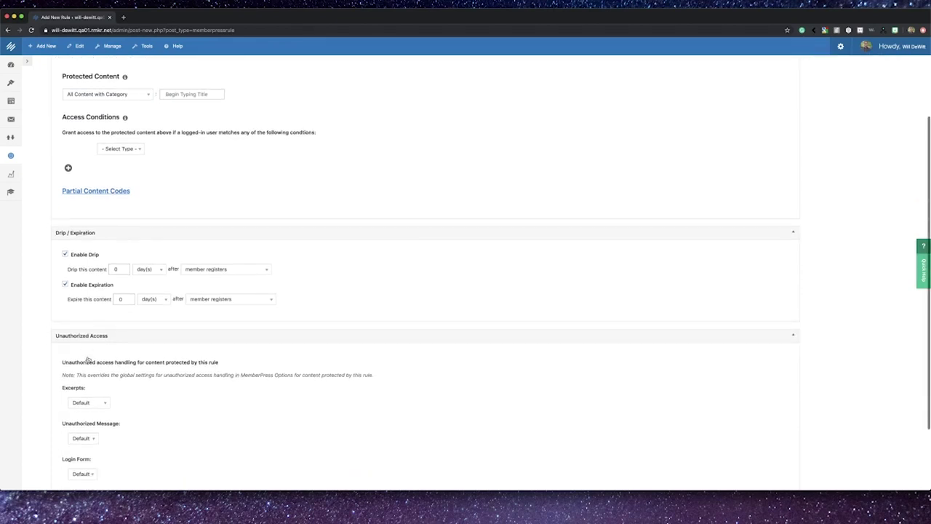
left_click(152, 300)
left_click(155, 333)
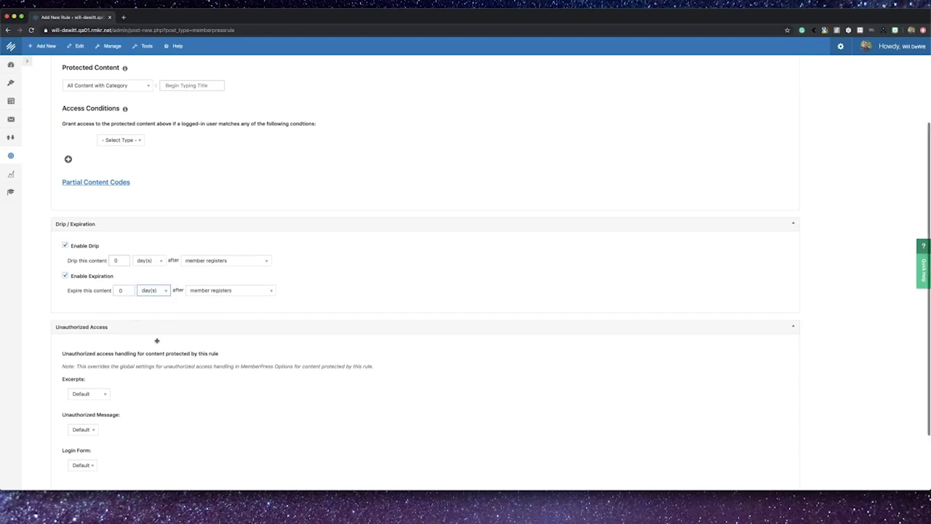
scroll(155, 336, "down", 1)
scroll(156, 342, "down", 1)
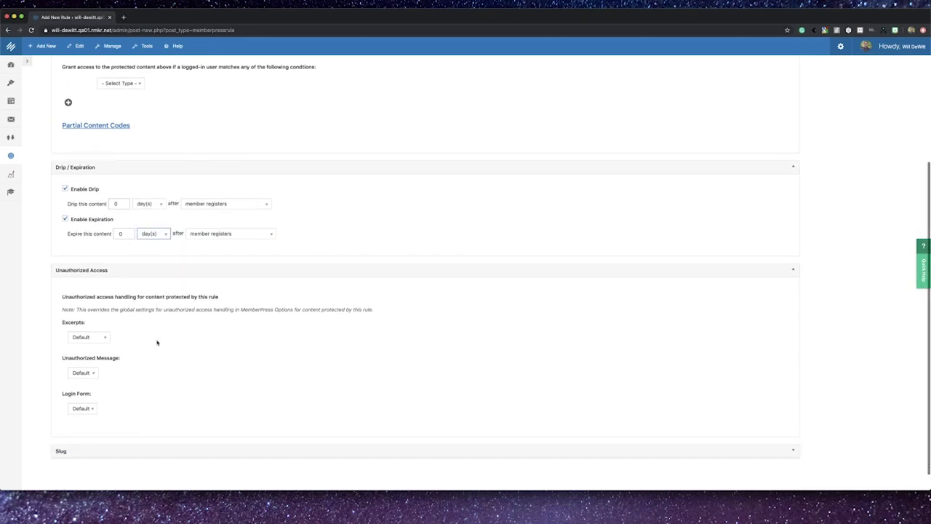
left_click(88, 361)
left_click(86, 377)
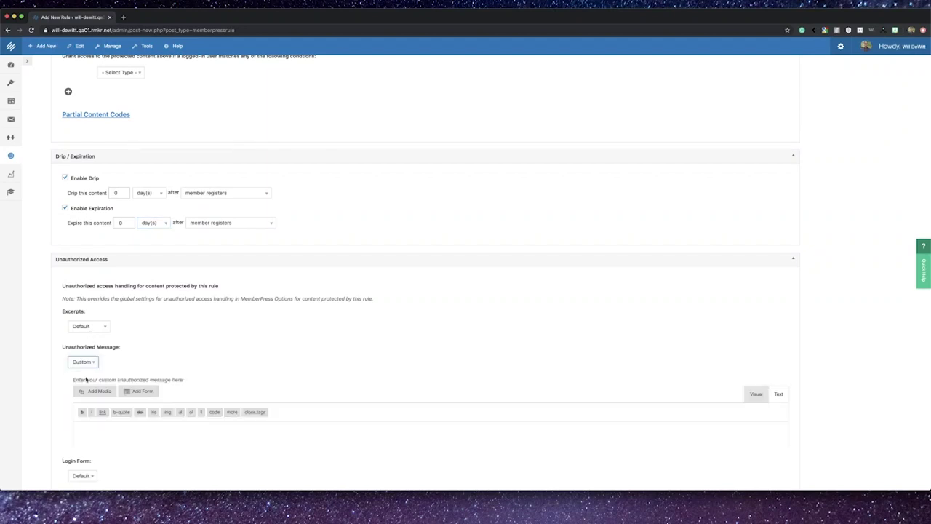
scroll(133, 408, "down", 4)
scroll(133, 407, "down", 1)
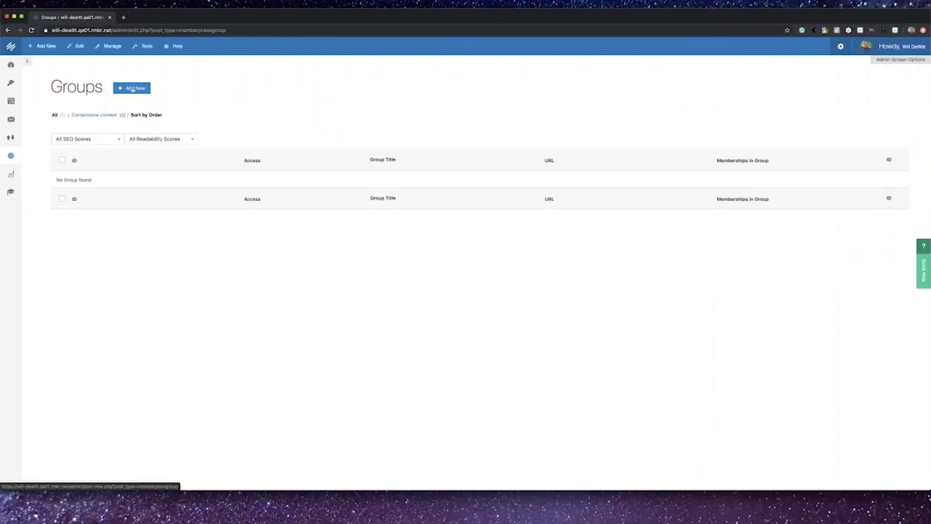
Step: Start a new group, toggling Upgrade Path on and off and keeping the Default downgrade path
left_click(133, 88)
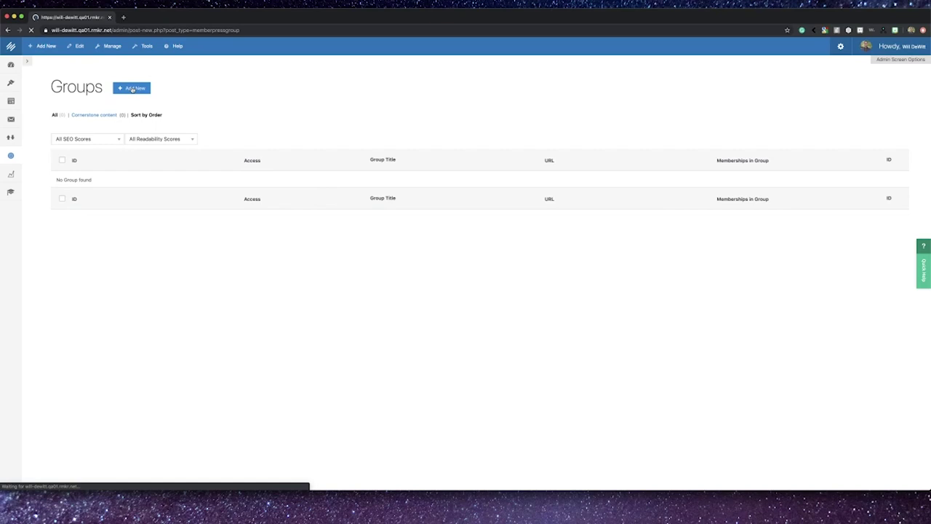
scroll(153, 302, "down", 5)
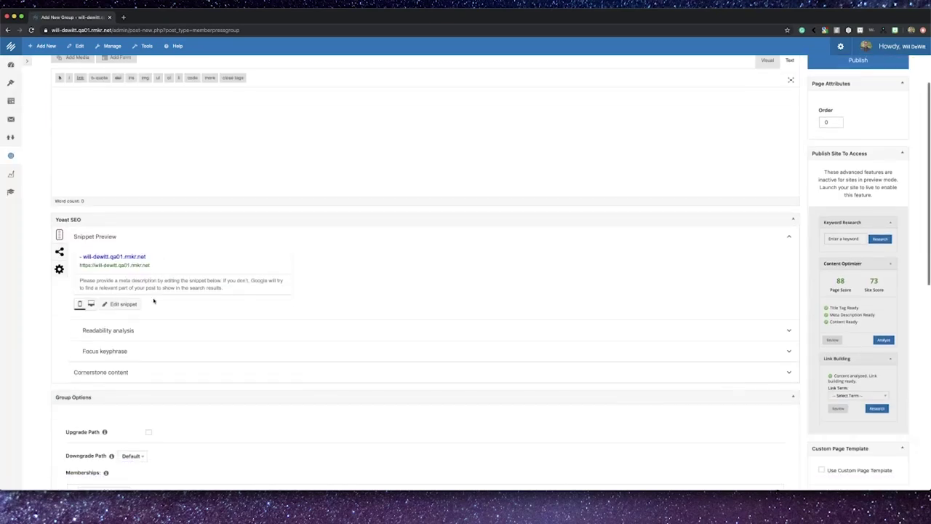
left_click(148, 356)
scroll(187, 396, "down", 1)
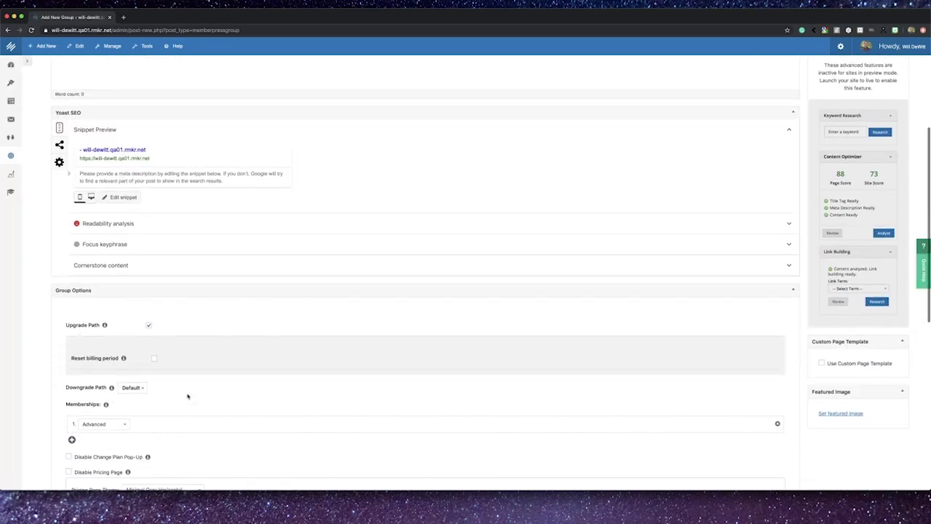
left_click(148, 325)
left_click(141, 349)
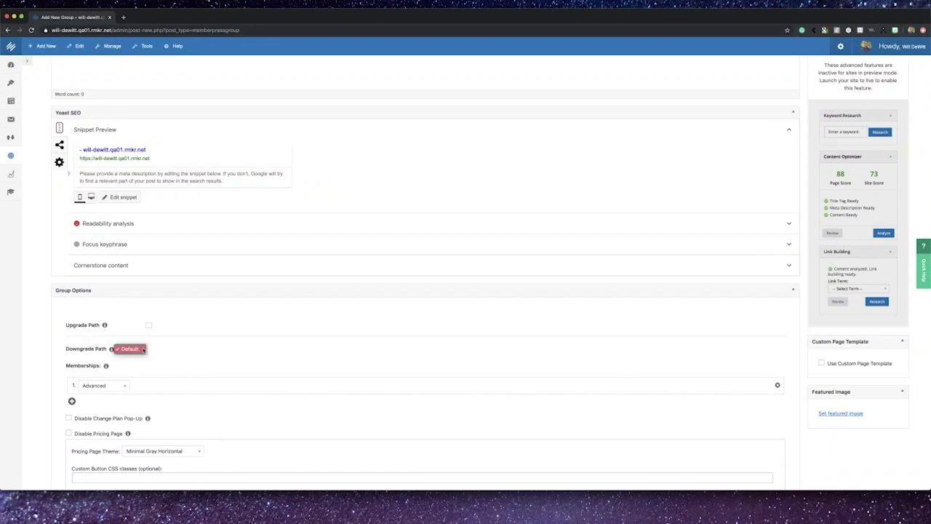
left_click(143, 349)
scroll(142, 356, "down", 3)
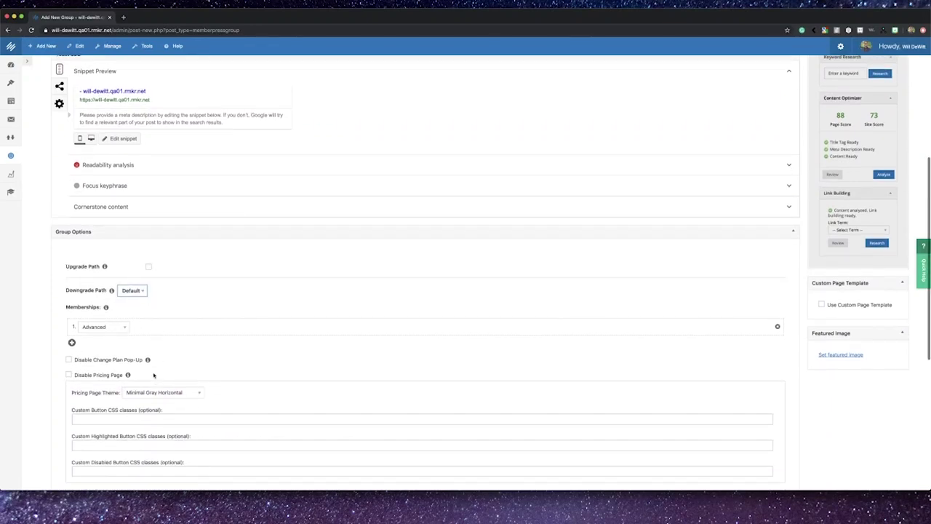
Step: Add Intermediate and Basic as the group's second and third memberships
left_click(71, 315)
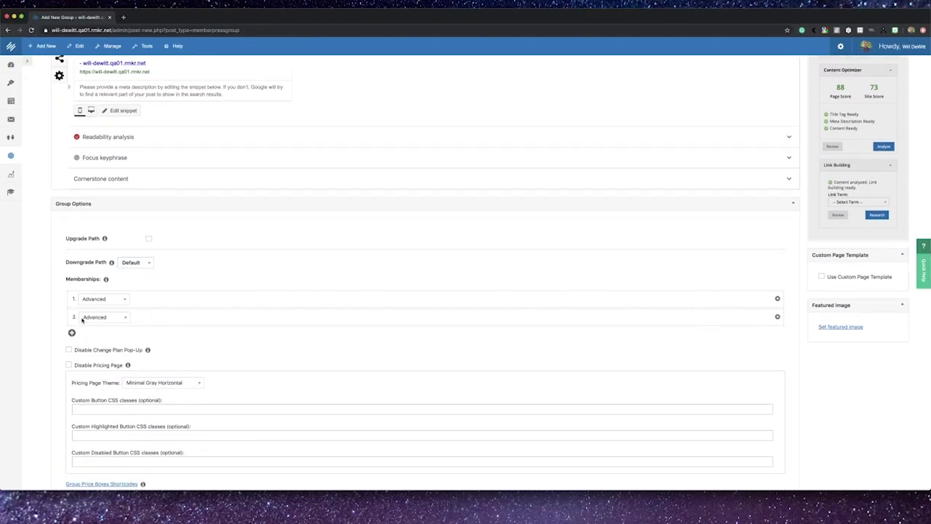
left_click(92, 317)
left_click(93, 324)
left_click(72, 332)
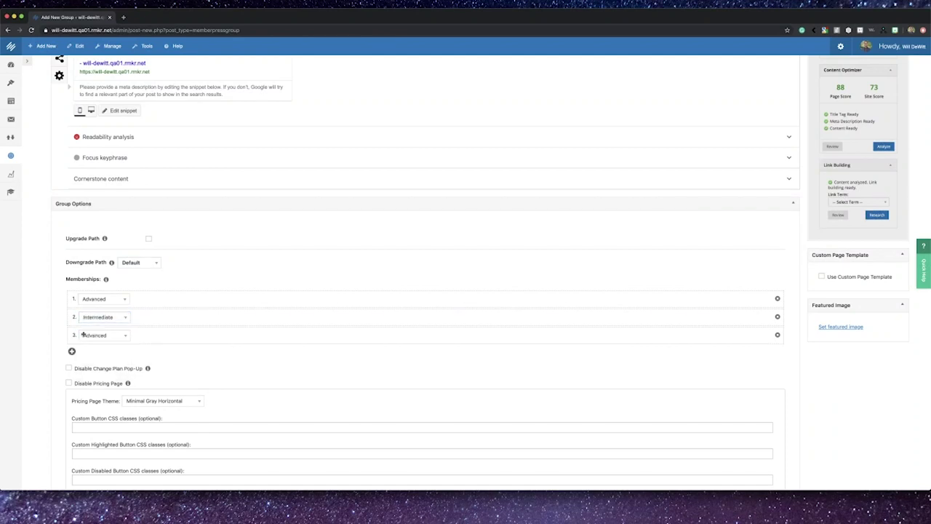
left_click(92, 335)
left_click(96, 349)
left_click(141, 264)
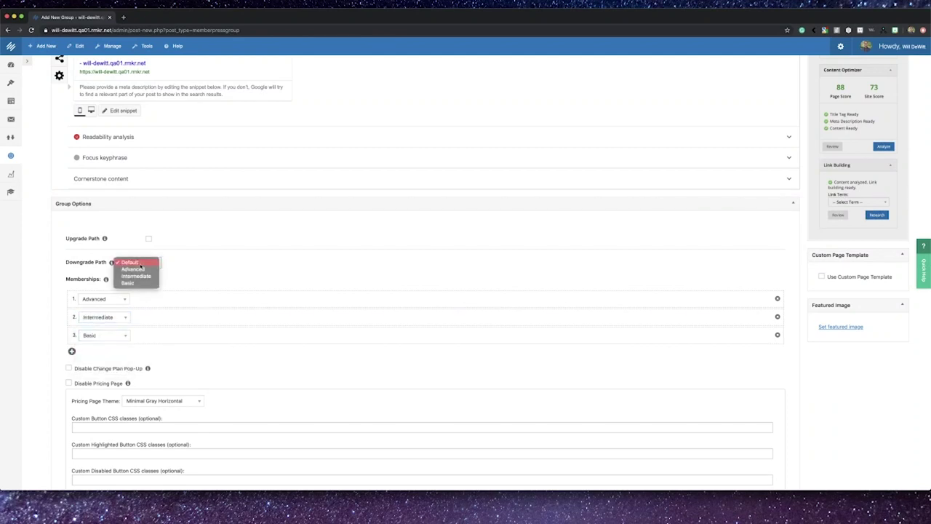
left_click(129, 262)
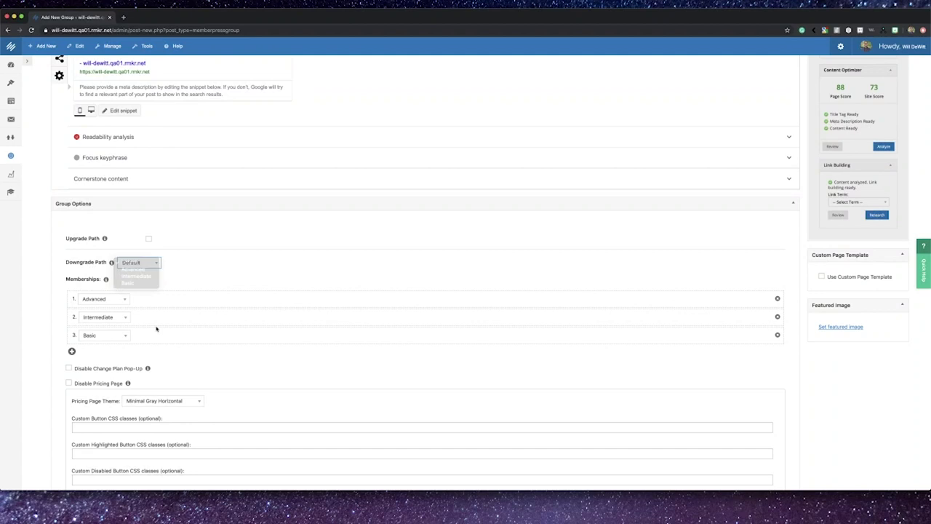
scroll(166, 363, "down", 3)
scroll(165, 364, "down", 1)
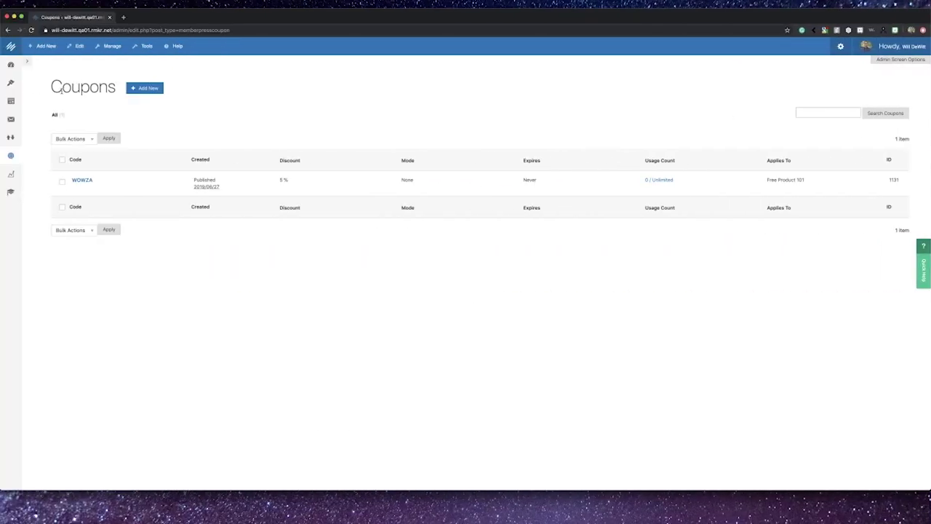
Step: Create a coupon AMAZING giving a 5 USD discount on the first payment only
left_click(141, 90)
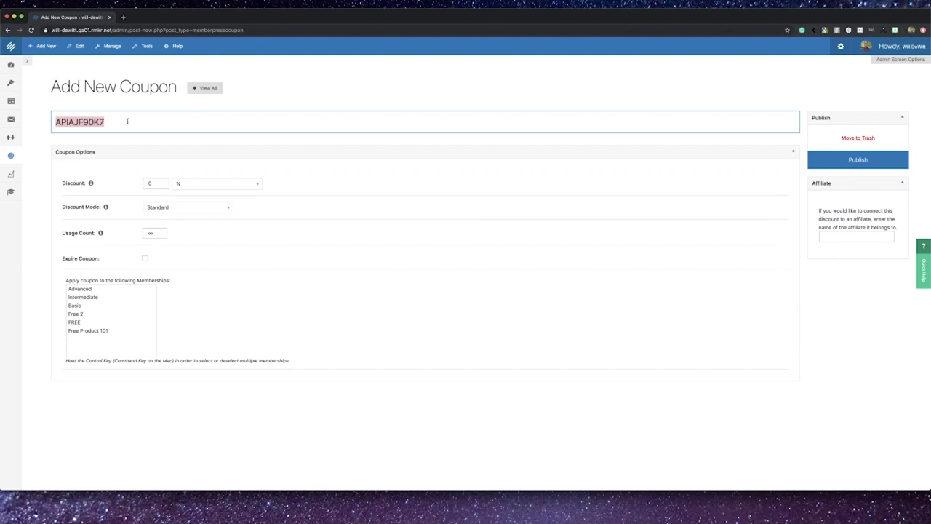
type("AMAZING")
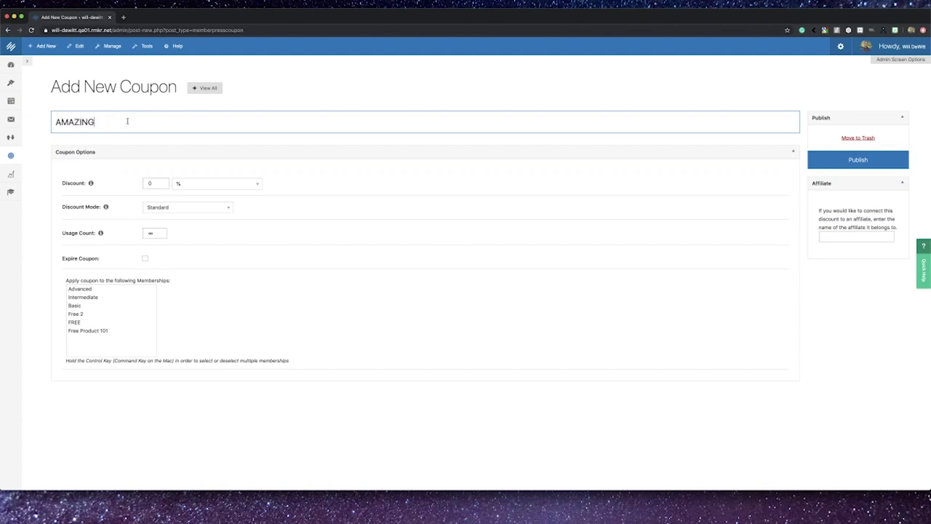
left_click(155, 185)
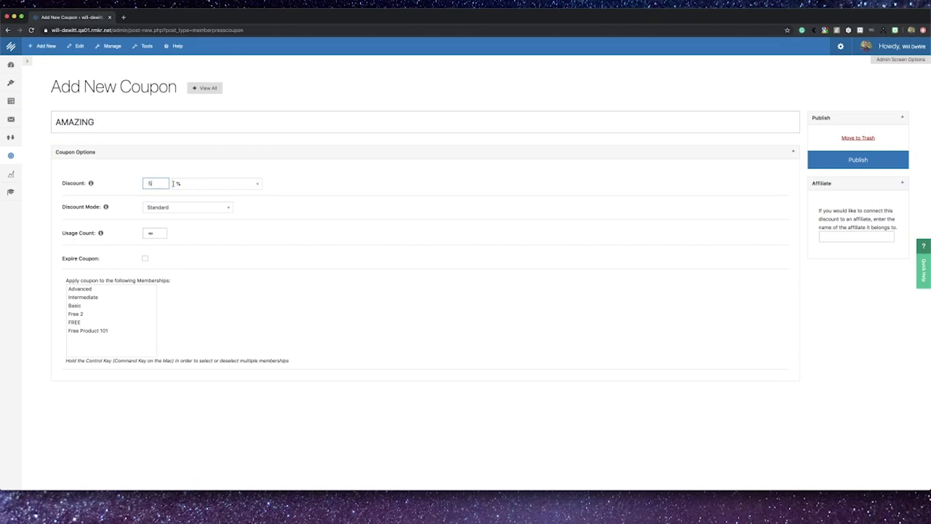
type("5")
left_click(176, 183)
left_click(176, 190)
left_click(176, 209)
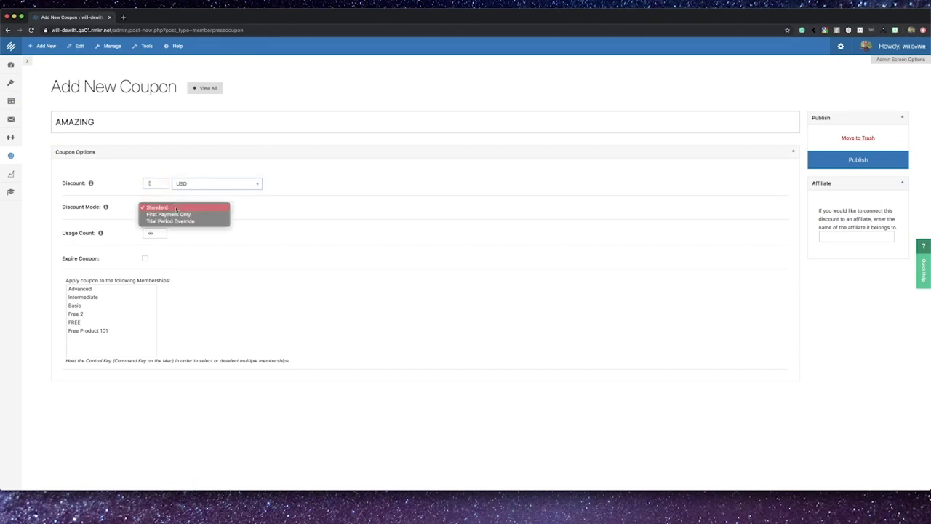
left_click(179, 215)
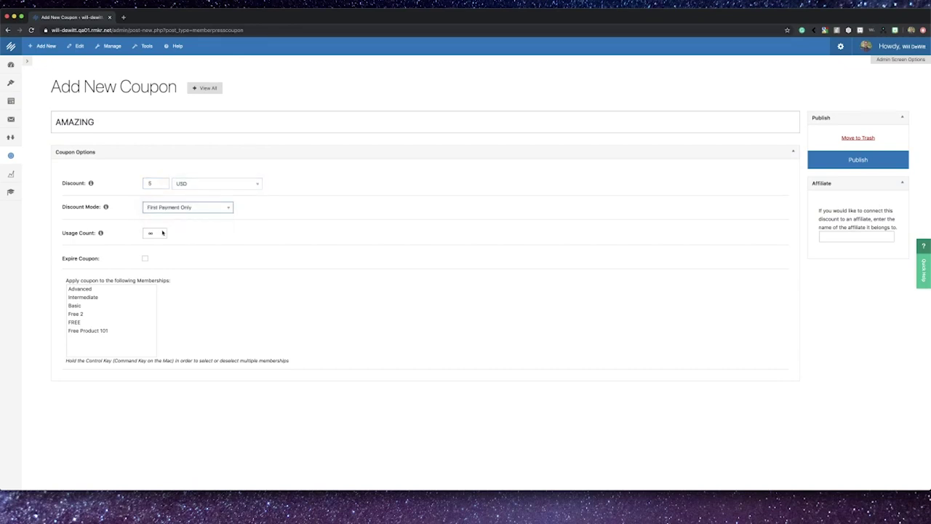
Step: Give the coupon an expiration date and apply it to Intermediate, Basic and Free 2
left_click(144, 258)
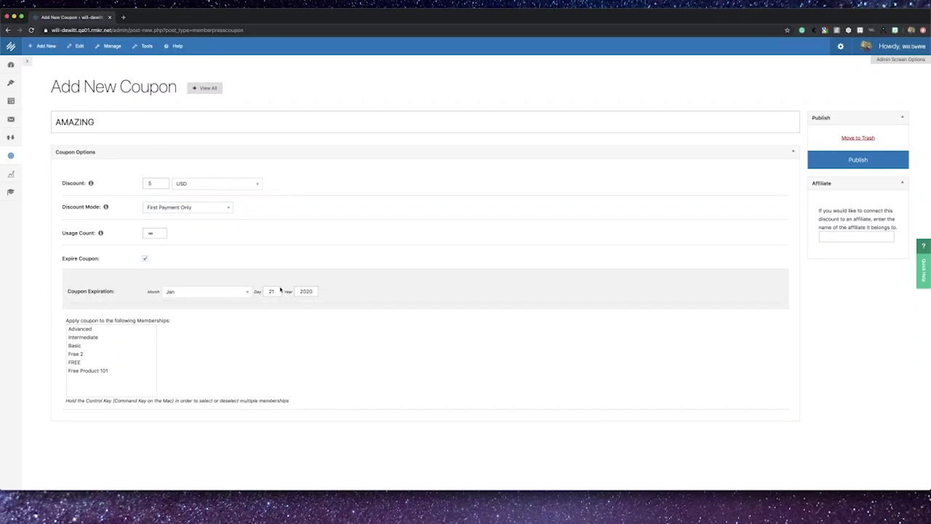
left_click(92, 338)
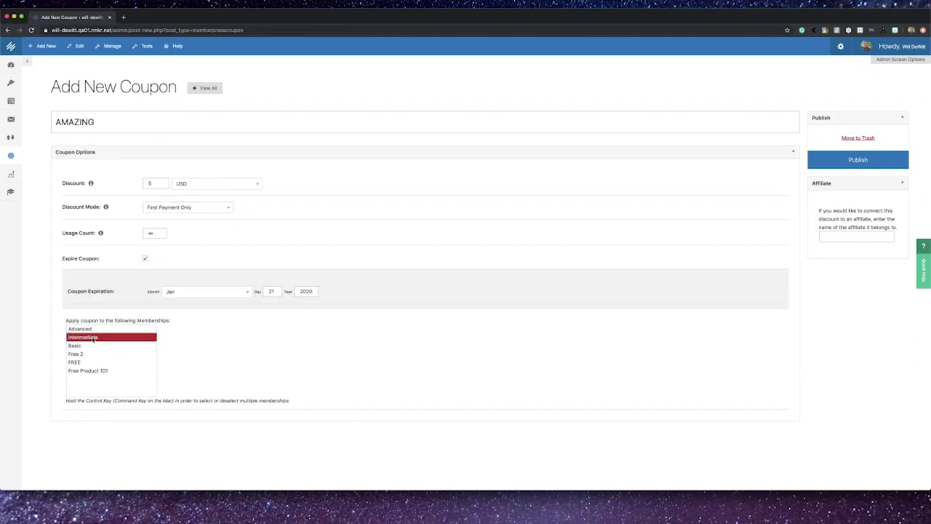
left_click(93, 346, "super")
left_click(93, 353, "super")
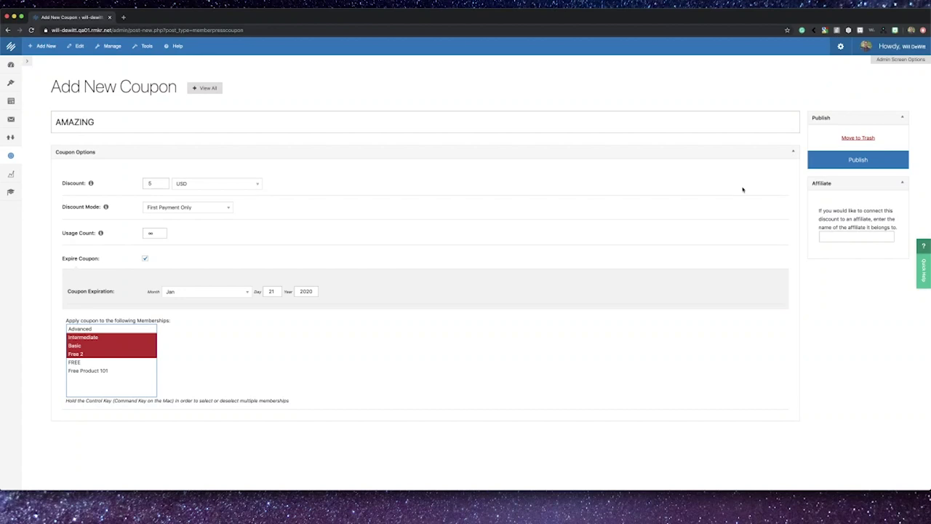
left_click(840, 239)
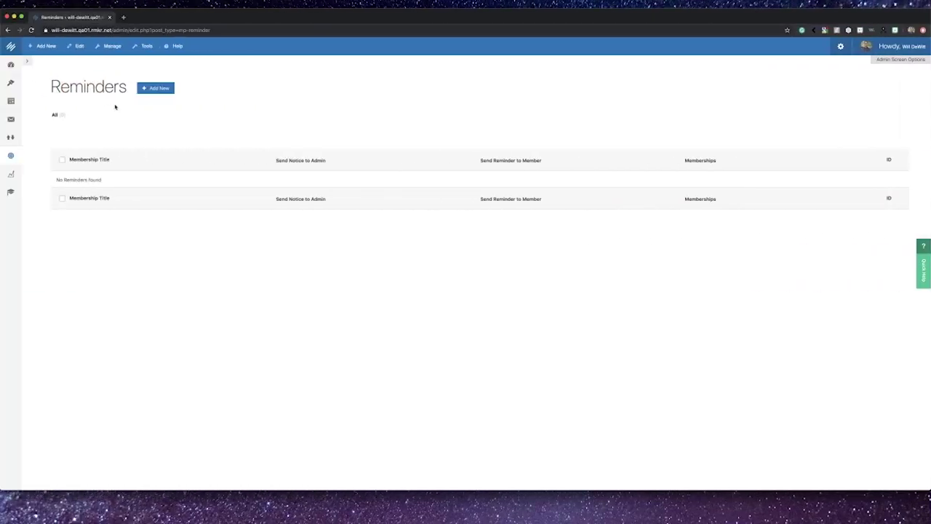
Step: Start a new reminder triggered after Signup Abandoned
left_click(163, 88)
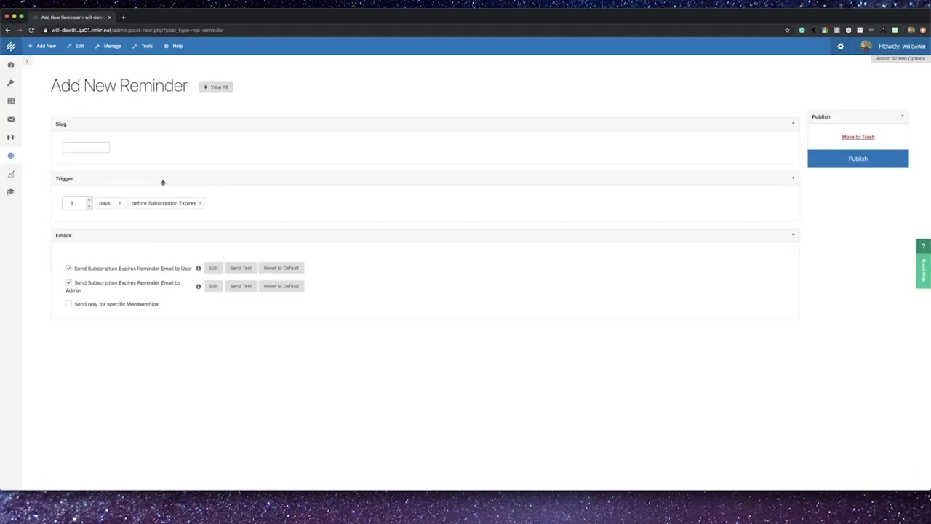
scroll(163, 182, "down", 1)
left_click(160, 187)
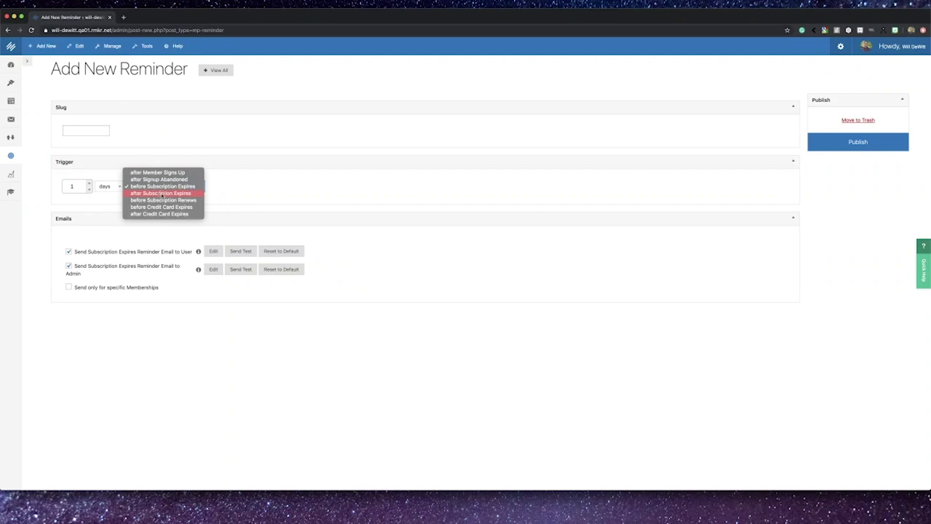
left_click(161, 194)
left_click(166, 187)
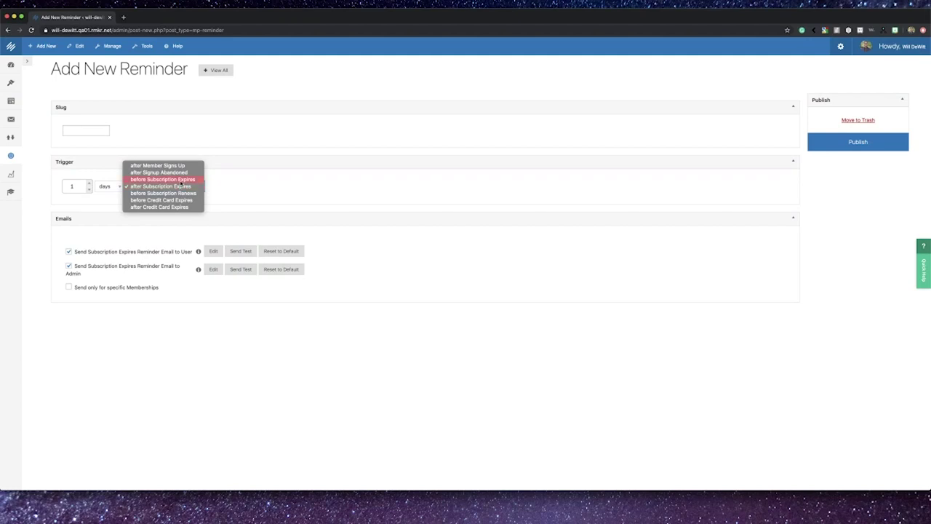
left_click(182, 172)
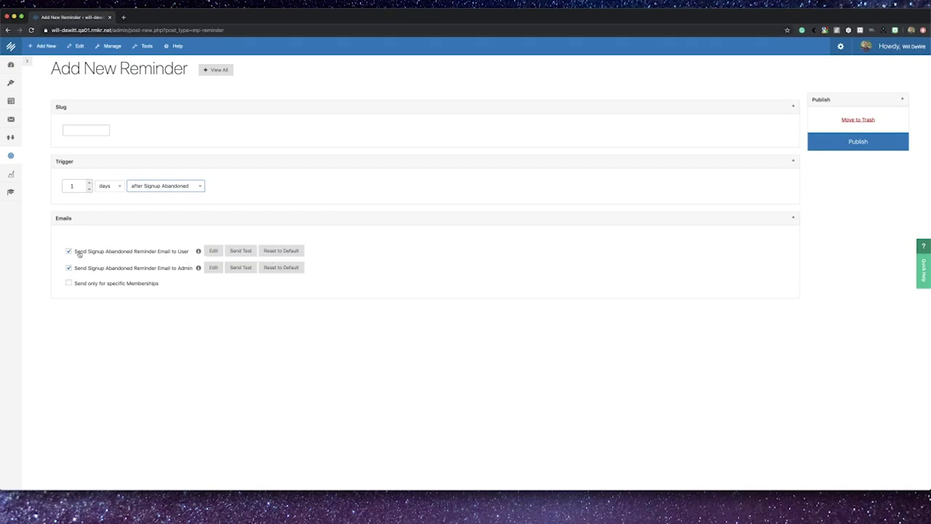
Step: Email only the user, limited to Advanced, Intermediate and Basic memberships
left_click_drag(75, 252, 188, 251)
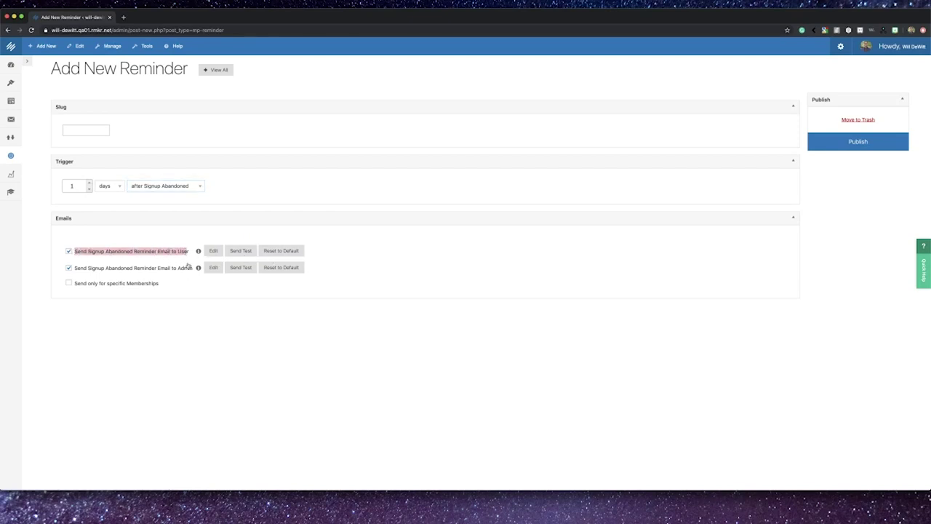
left_click(68, 267)
left_click(69, 283)
left_click(91, 306)
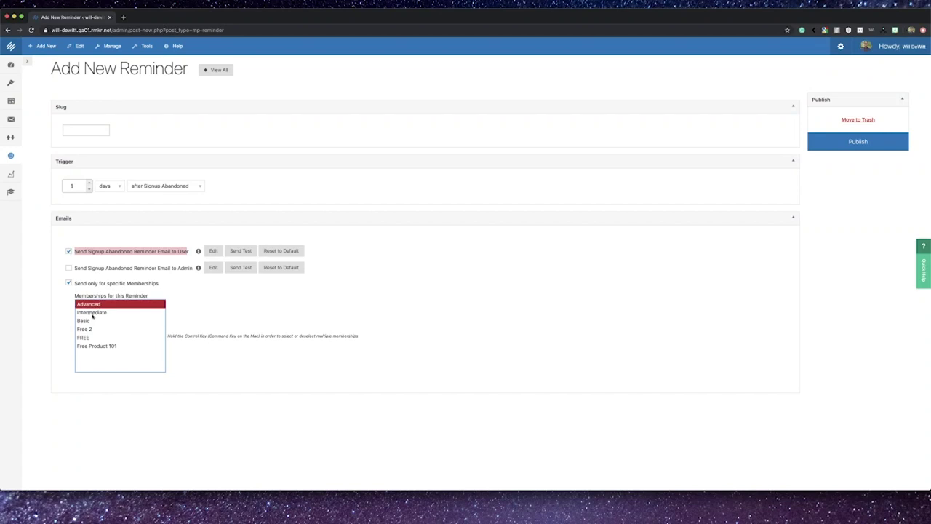
left_click(95, 312, "super")
left_click(94, 321, "super")
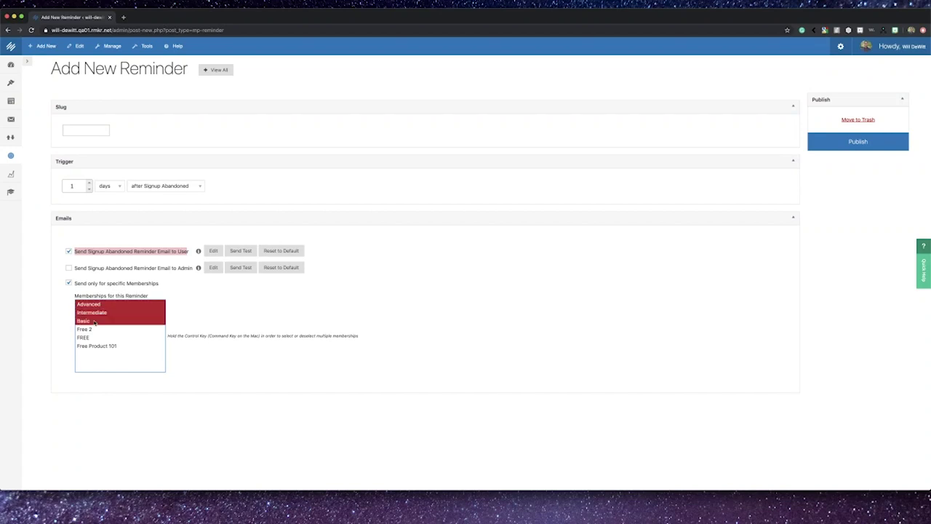
scroll(107, 290, "up", 1)
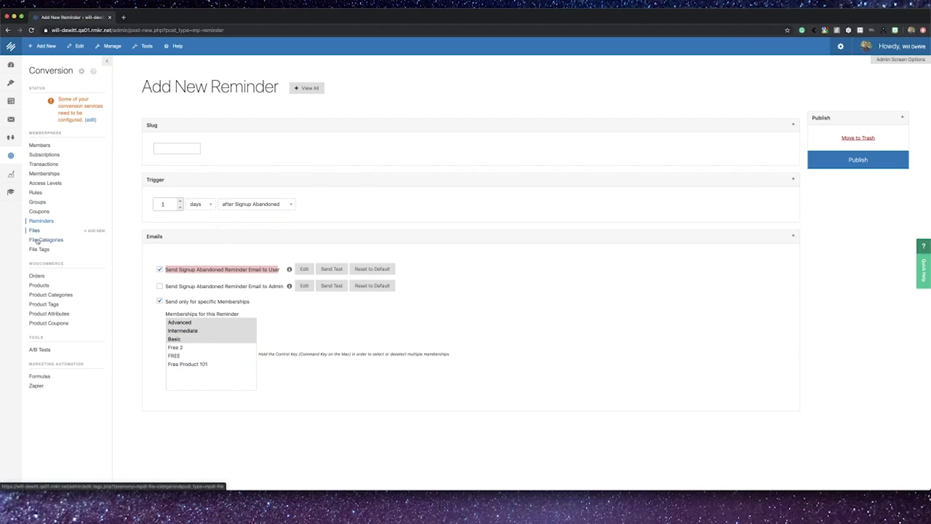
Step: Start a new protected file titled TEST
left_click(34, 230)
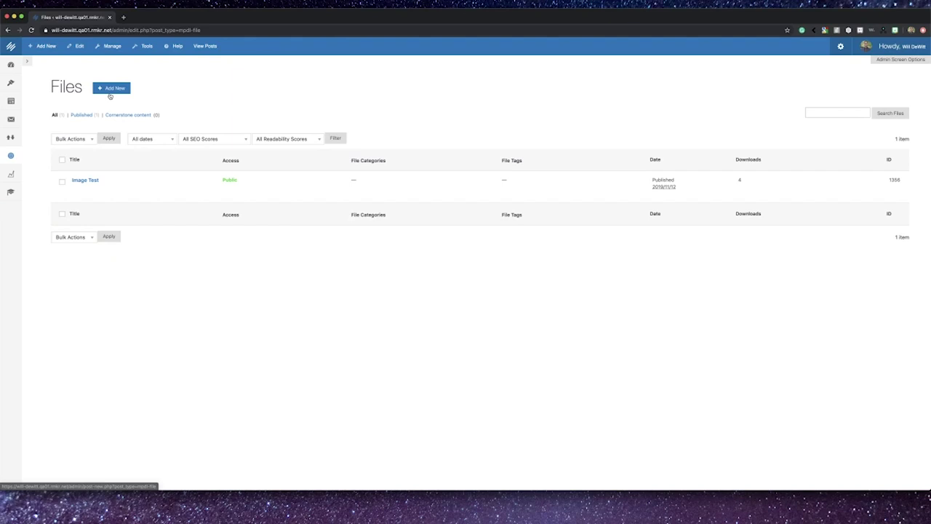
left_click(111, 89)
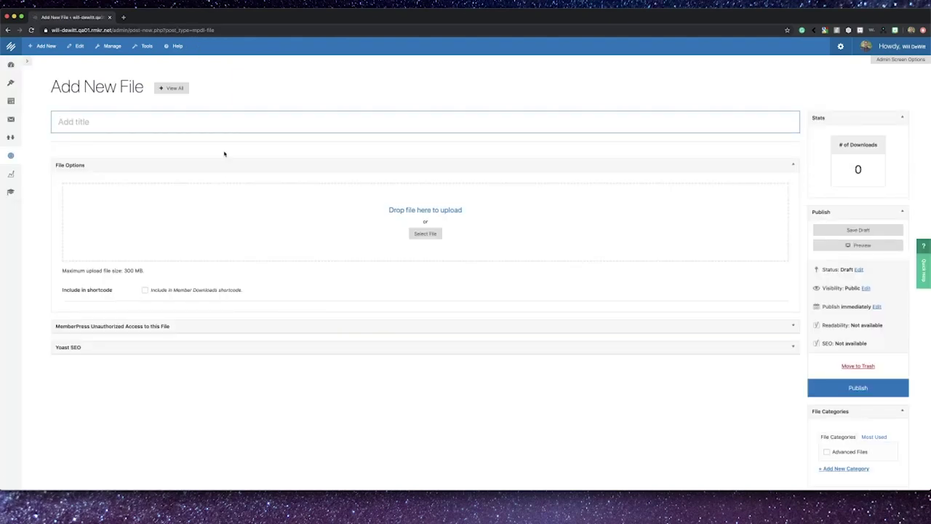
type("TEST")
Step: Restrict the file to Advanced members in the Advanced Files category, then switch desktops
scroll(761, 337, "down", 5)
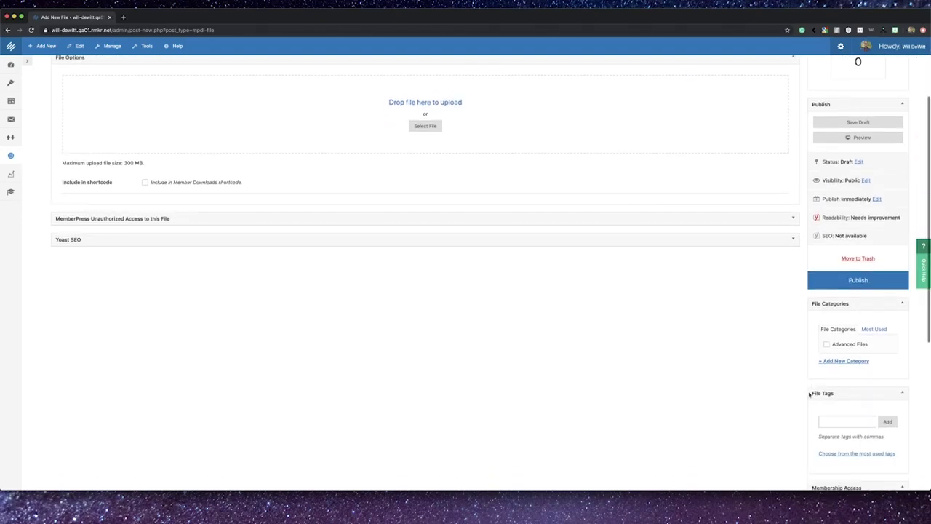
scroll(809, 395, "down", 2)
left_click(822, 409)
scroll(822, 409, "down", 2)
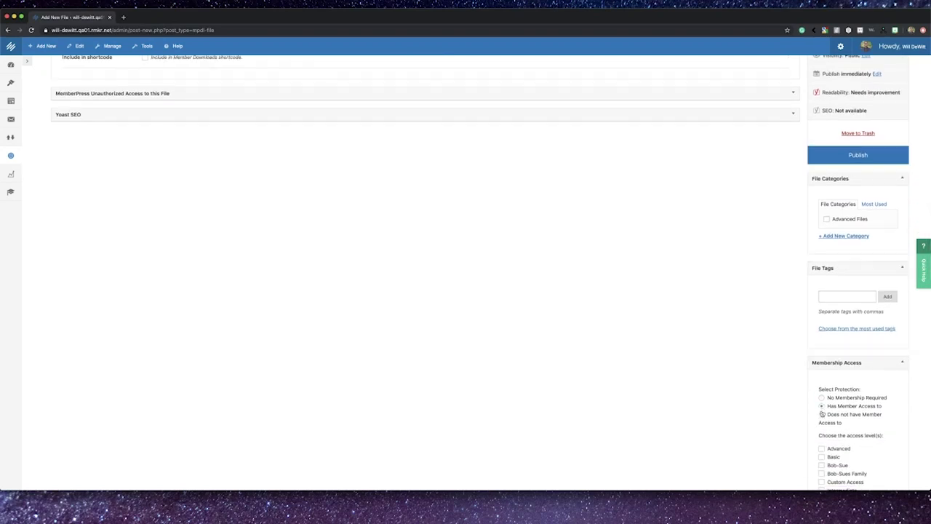
left_click(822, 409)
scroll(822, 409, "up", 1)
scroll(821, 409, "up", 4)
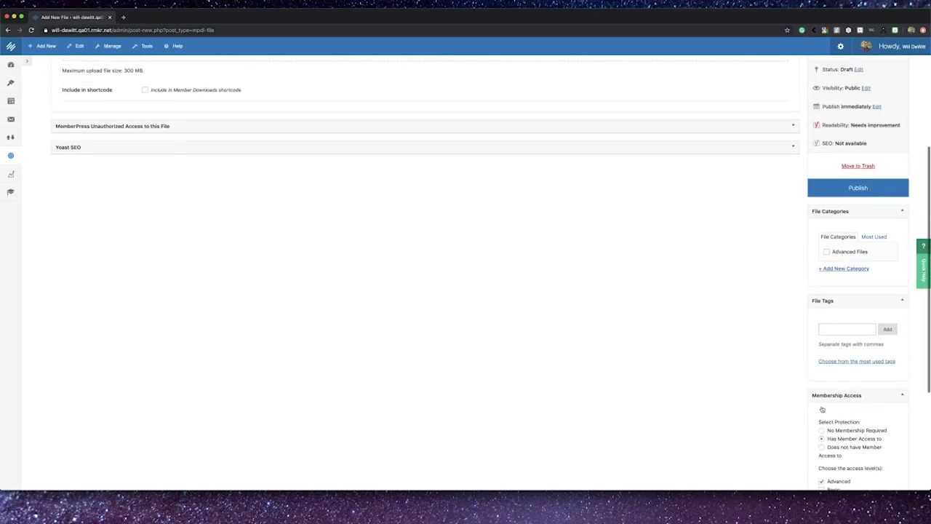
left_click(827, 320)
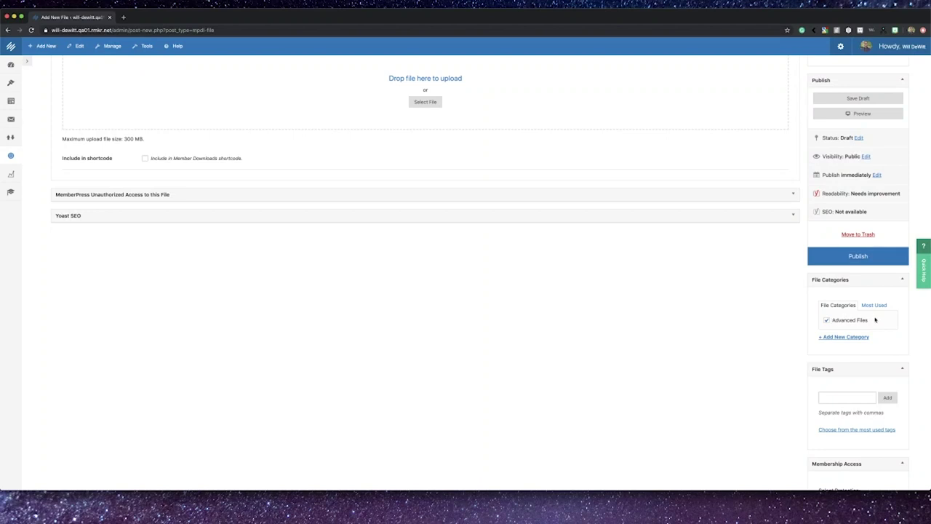
scroll(646, 325, "up", 3)
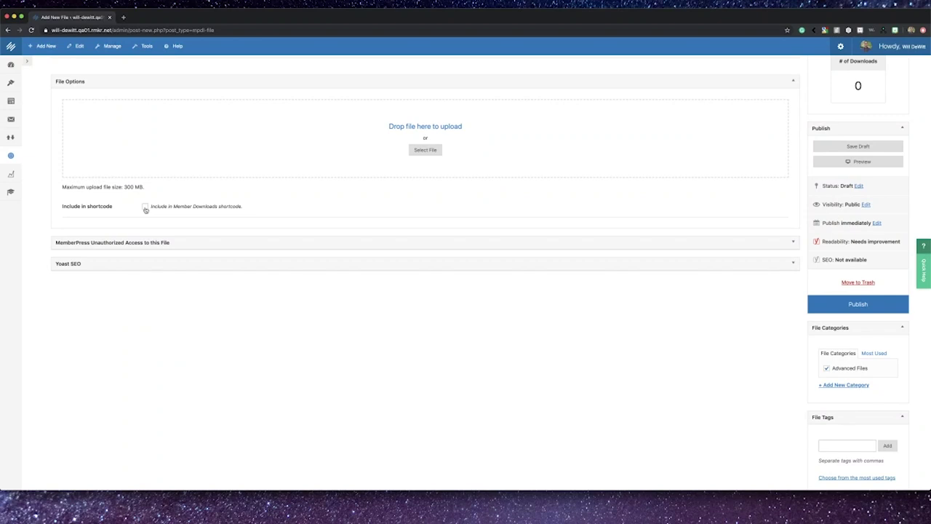
key("ctrl+Left")
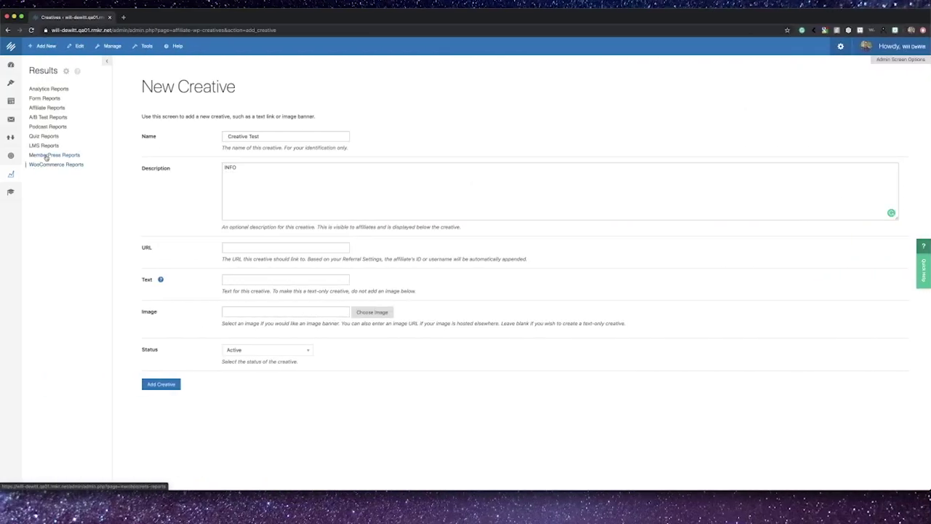
Step: Browse the Affiliates, Payouts and Visits tabs of the Affiliate Reports
left_click(48, 109)
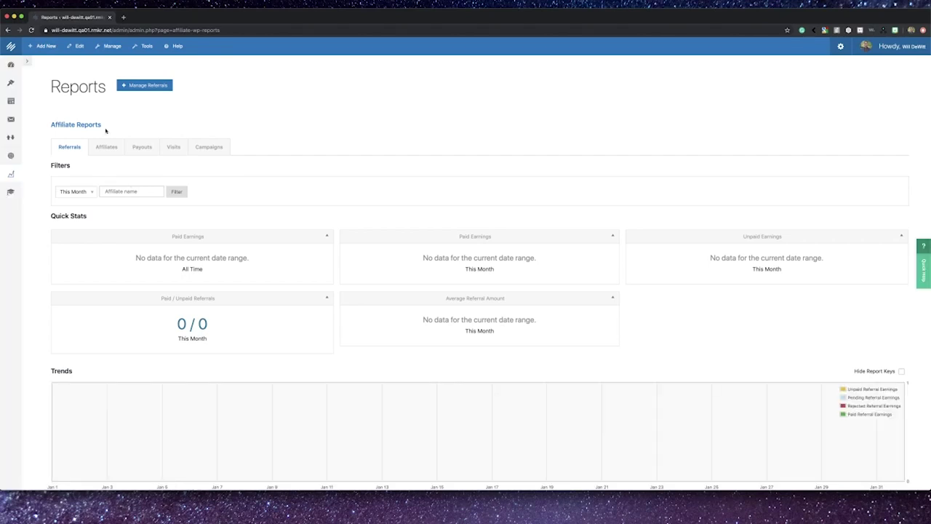
left_click(106, 145)
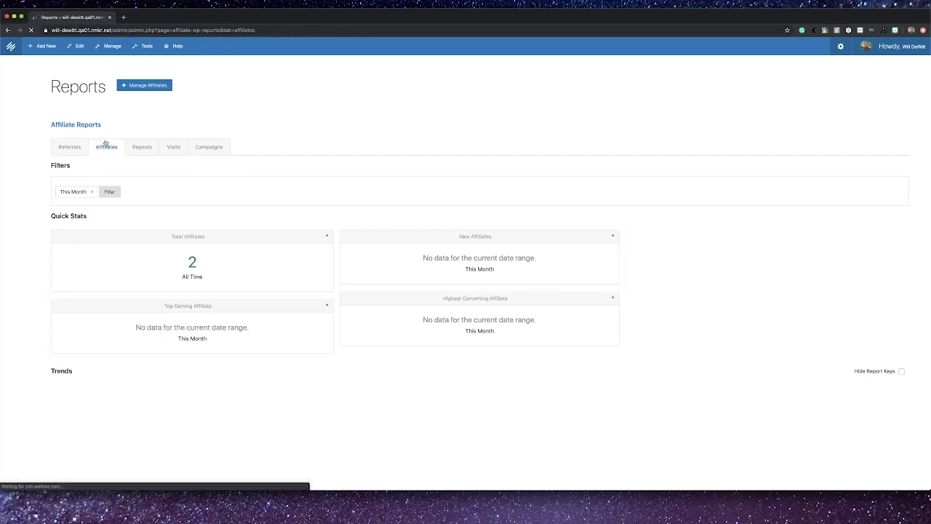
left_click(139, 147)
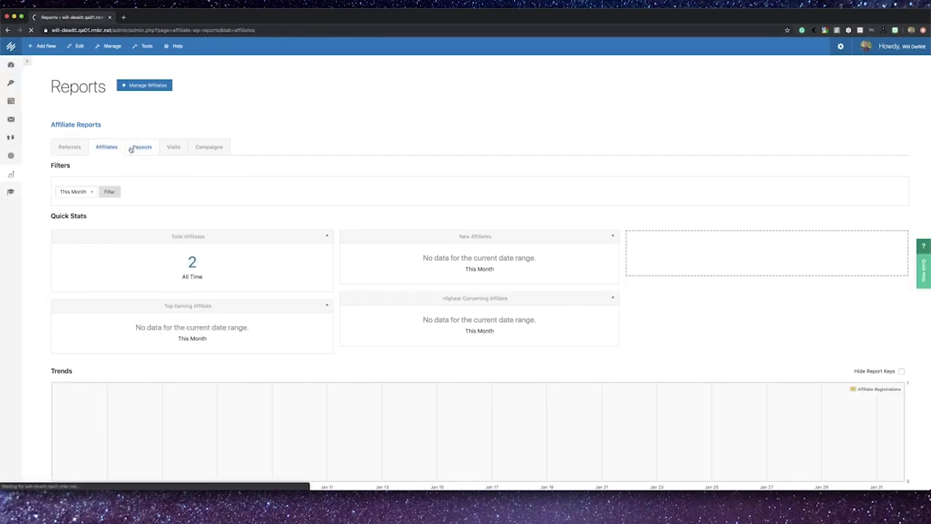
left_click(170, 149)
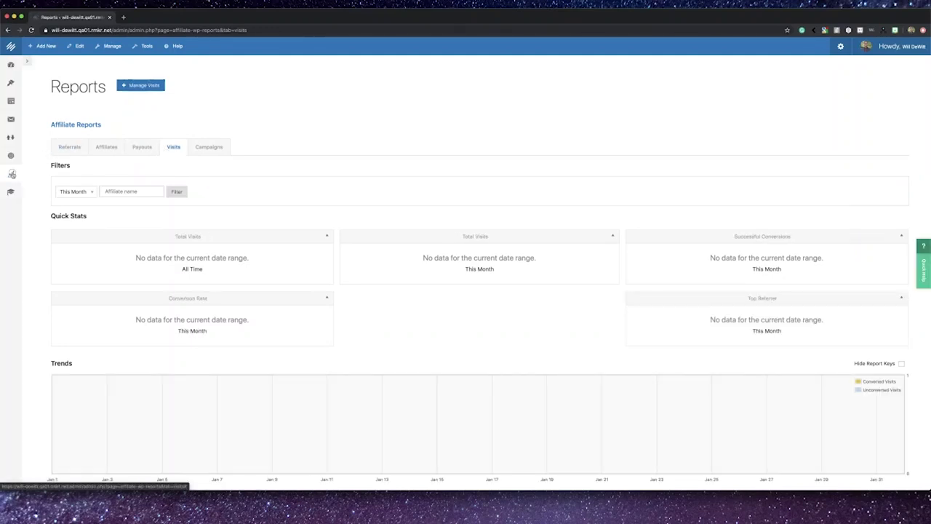
Step: View the MemberPress Reports' yearly and then monthly membership figures
left_click(12, 174)
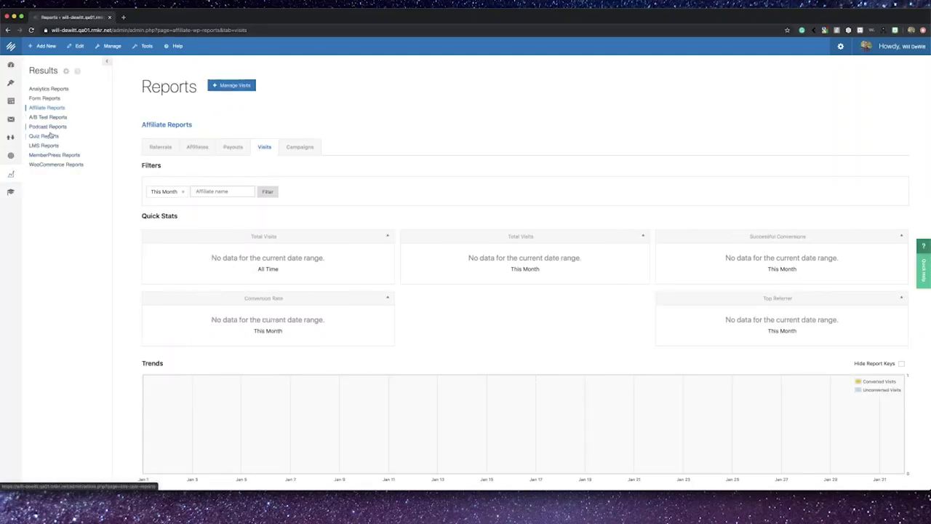
left_click(51, 155)
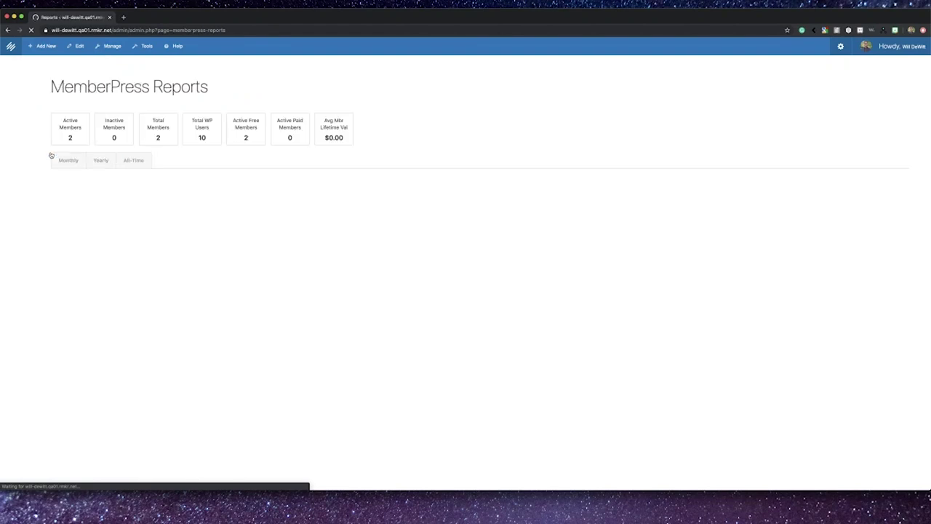
left_click(101, 161)
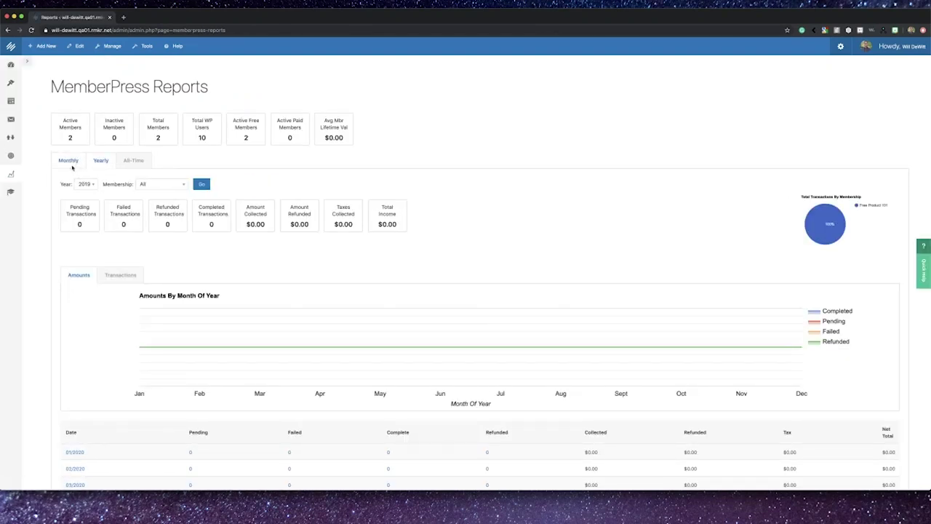
left_click(70, 163)
scroll(139, 269, "down", 5)
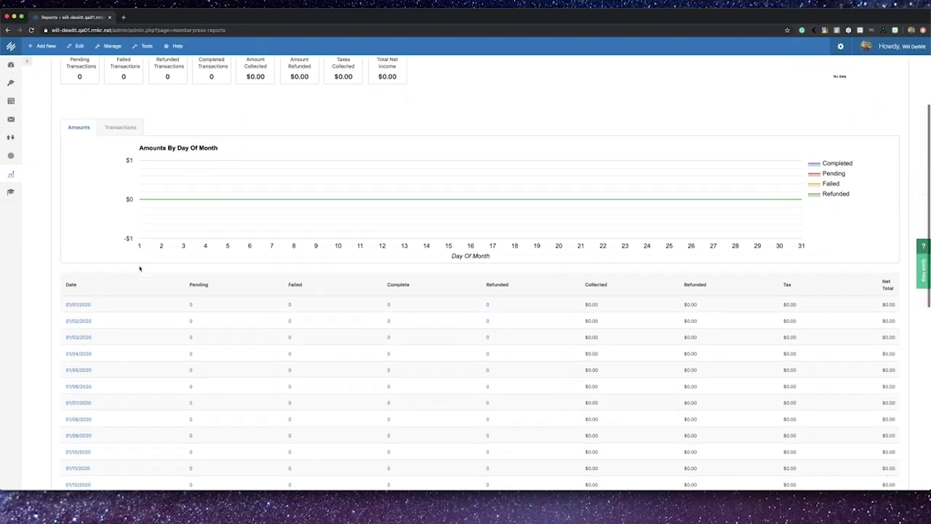
scroll(140, 268, "down", 2)
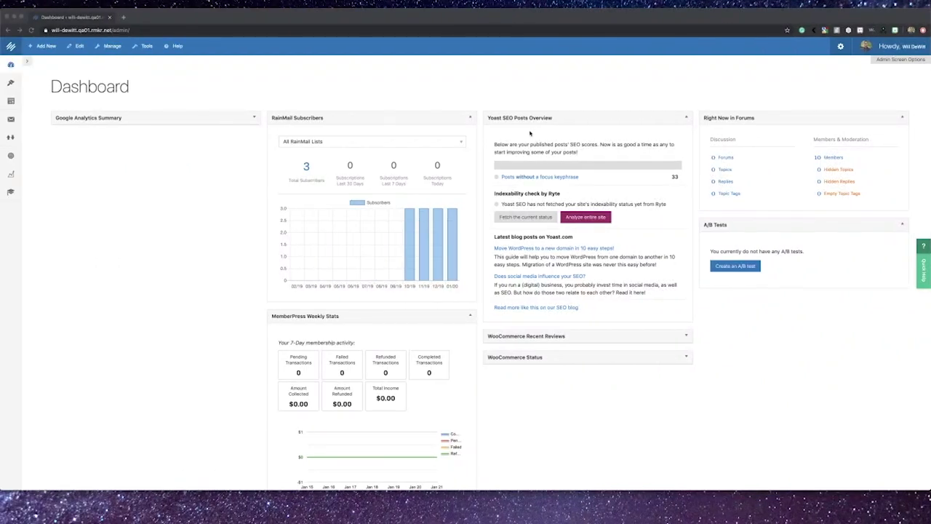
left_click(195, 218)
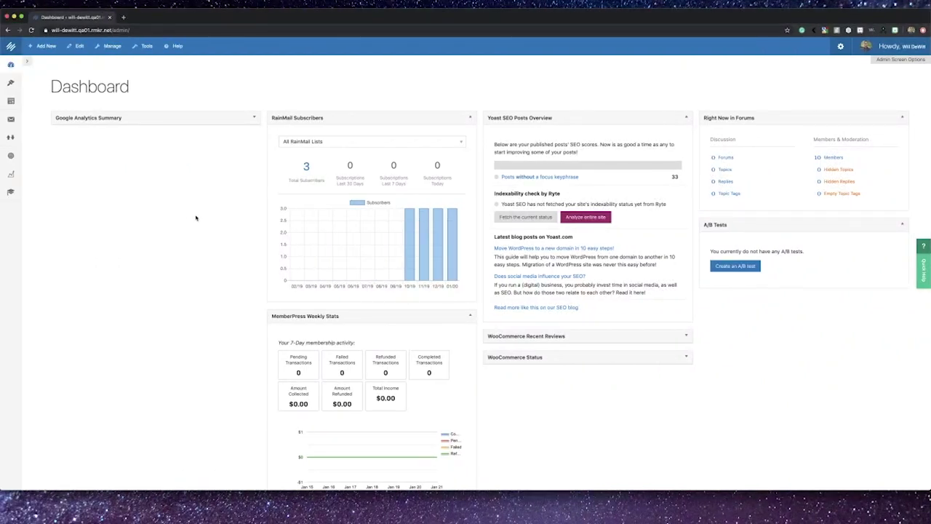